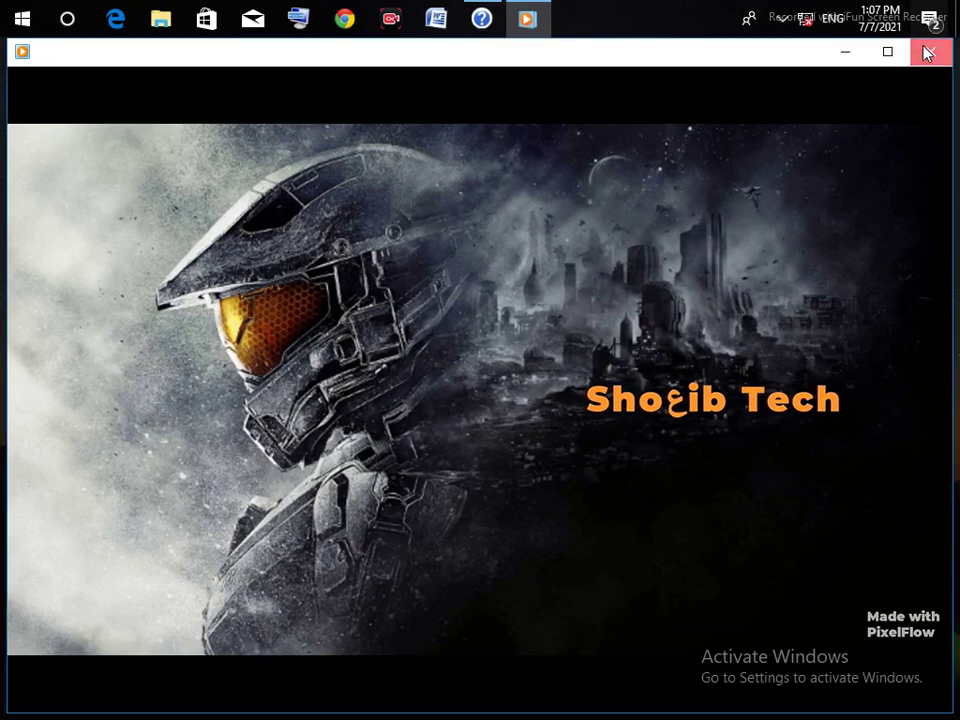
- Close the video player, refresh the desktop, and launch Microsoft Word from the taskbar
left_click(926, 53)
right_click(532, 197)
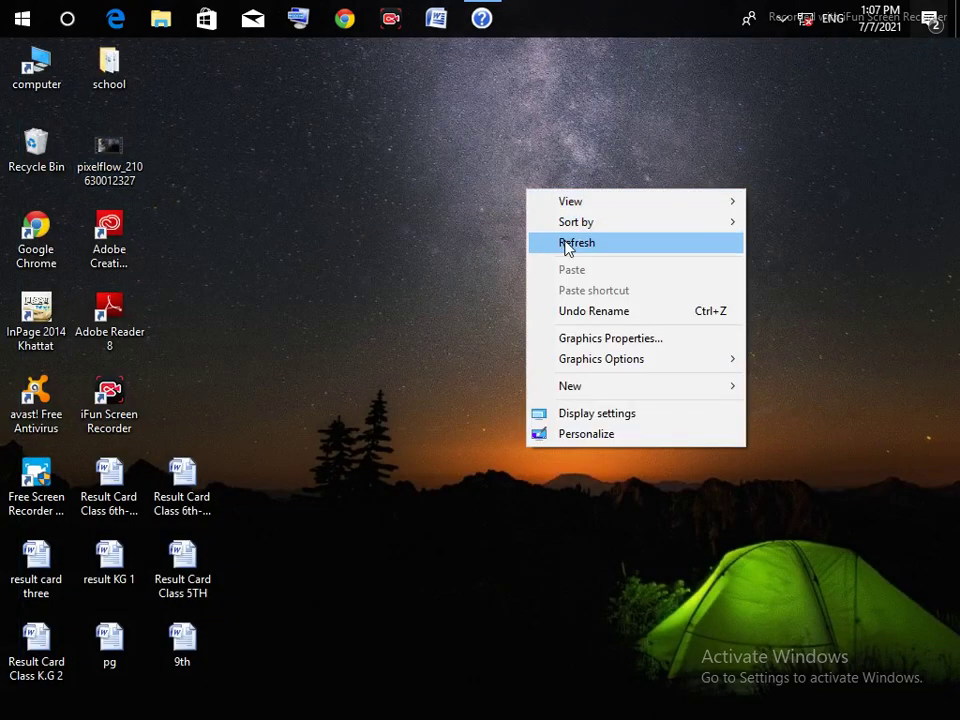
left_click(566, 249)
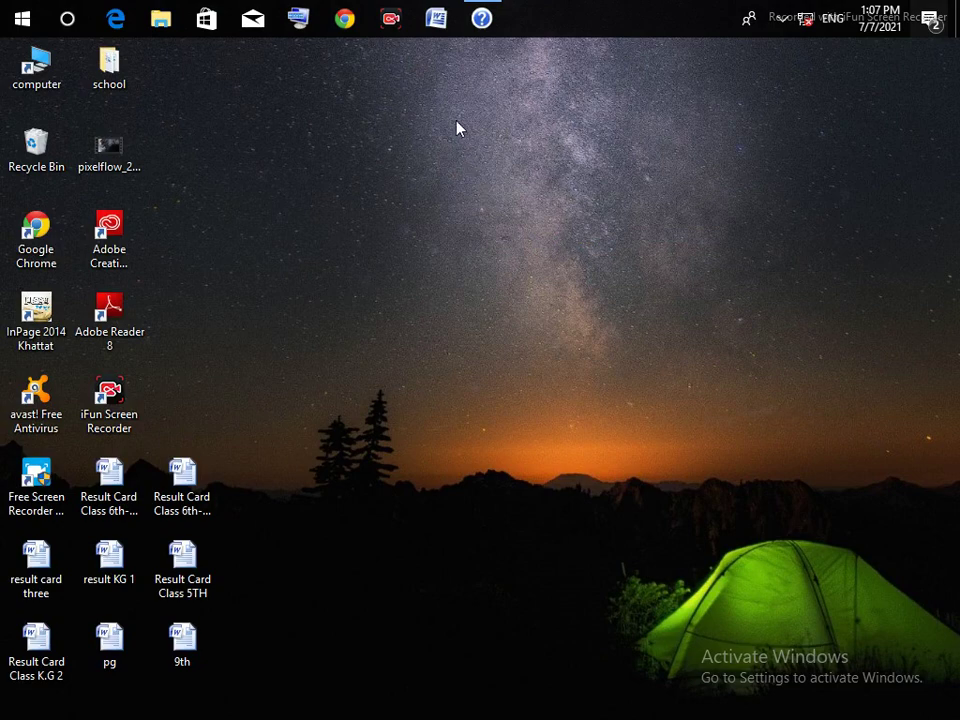
left_click(437, 30)
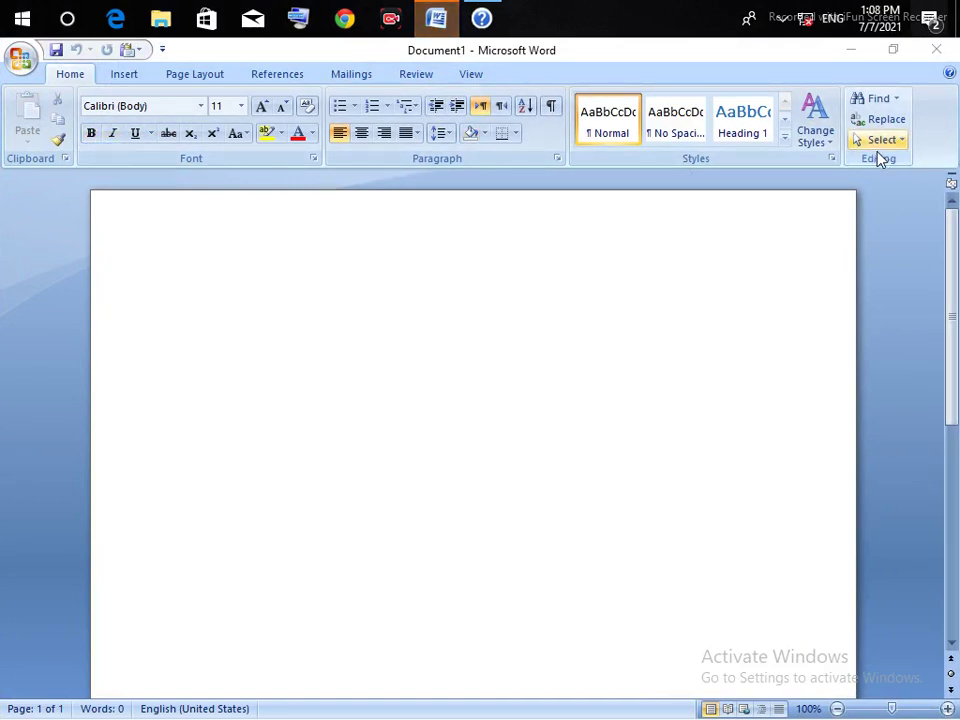
- Show the Insert ribbon tools for the blank Document1
left_click(124, 74)
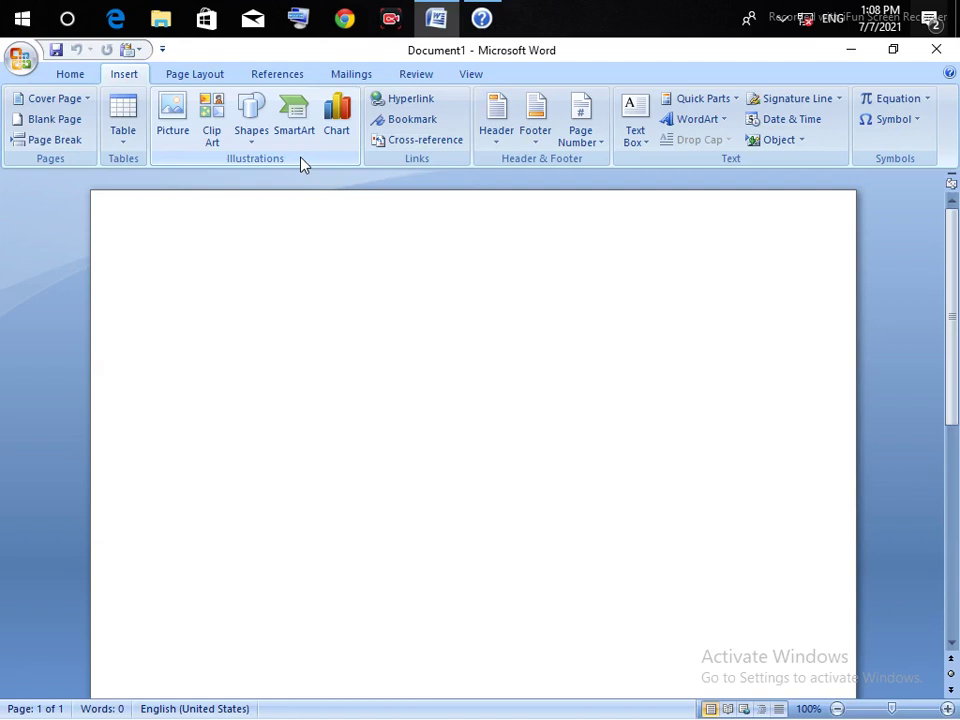
- Start inserting a picture and browse Downloads, Documents, Desktop and 3D Objects for the screenshot
left_click(185, 116)
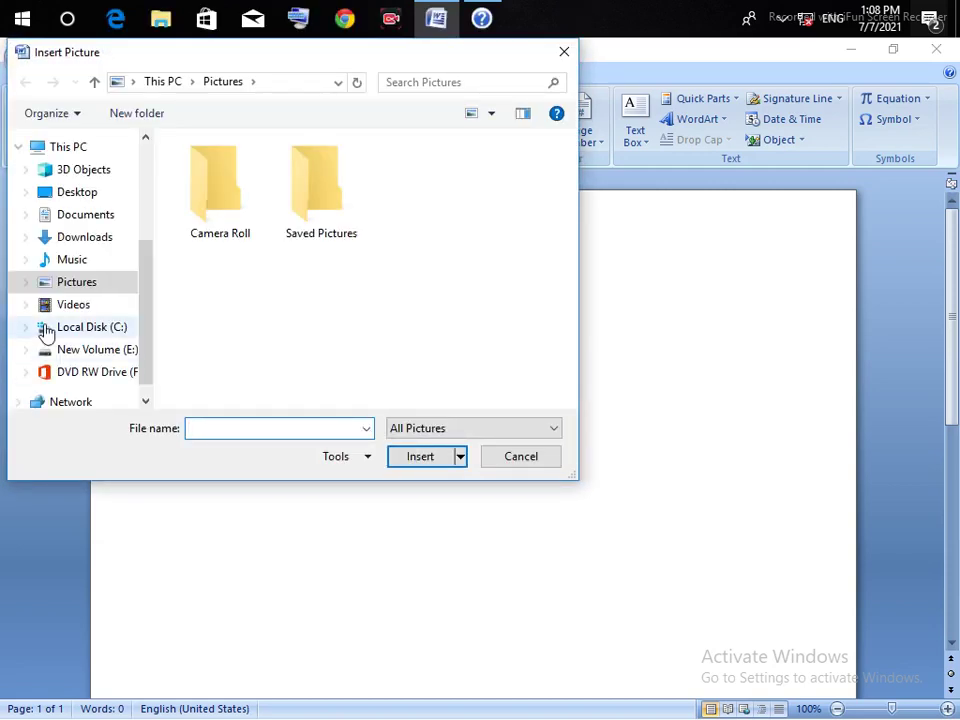
left_click(75, 238)
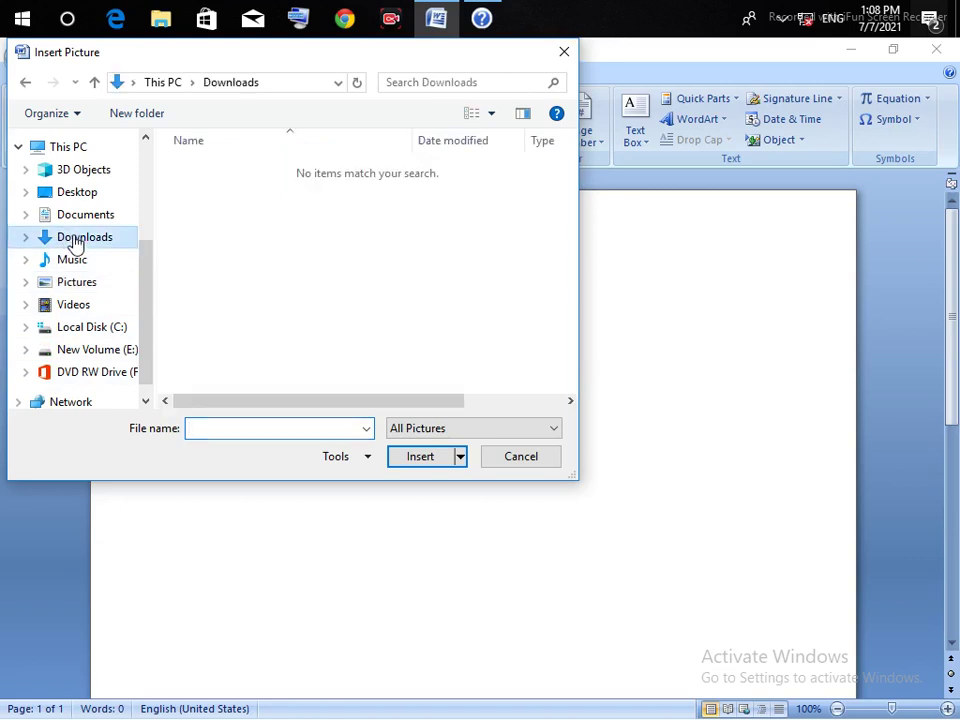
left_click(78, 222)
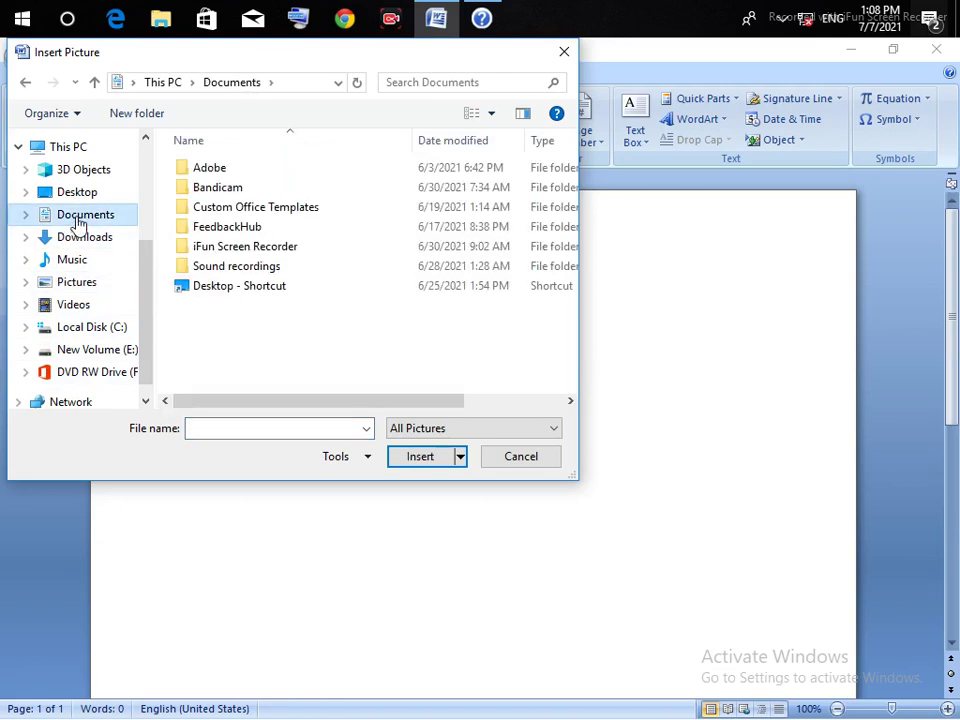
left_click(77, 205)
left_click(78, 214)
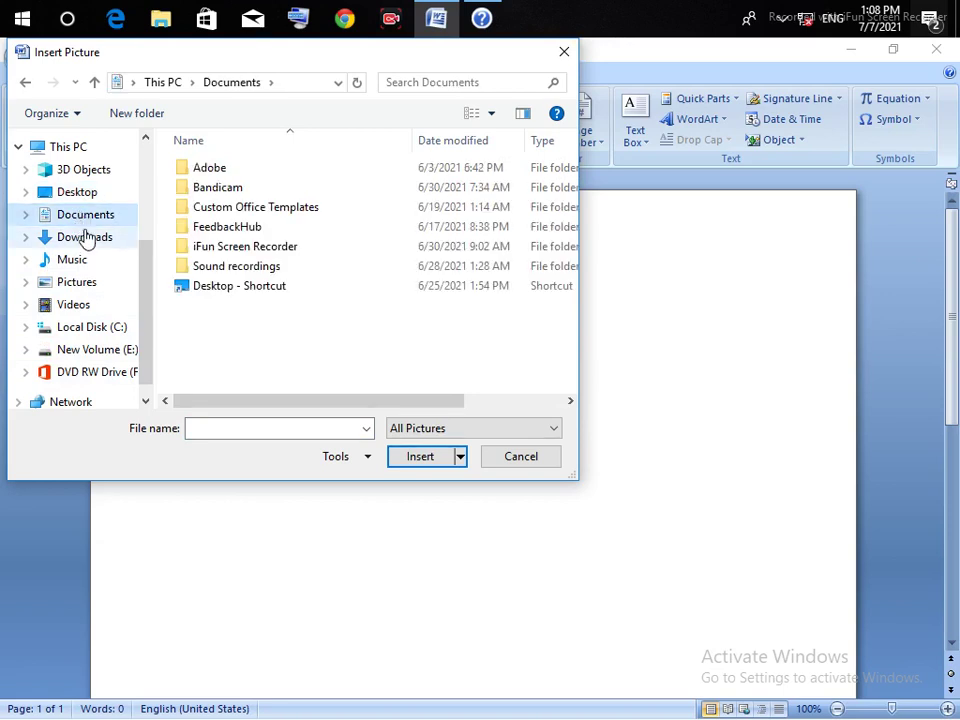
left_click(85, 237)
left_click(76, 169)
left_click(70, 147)
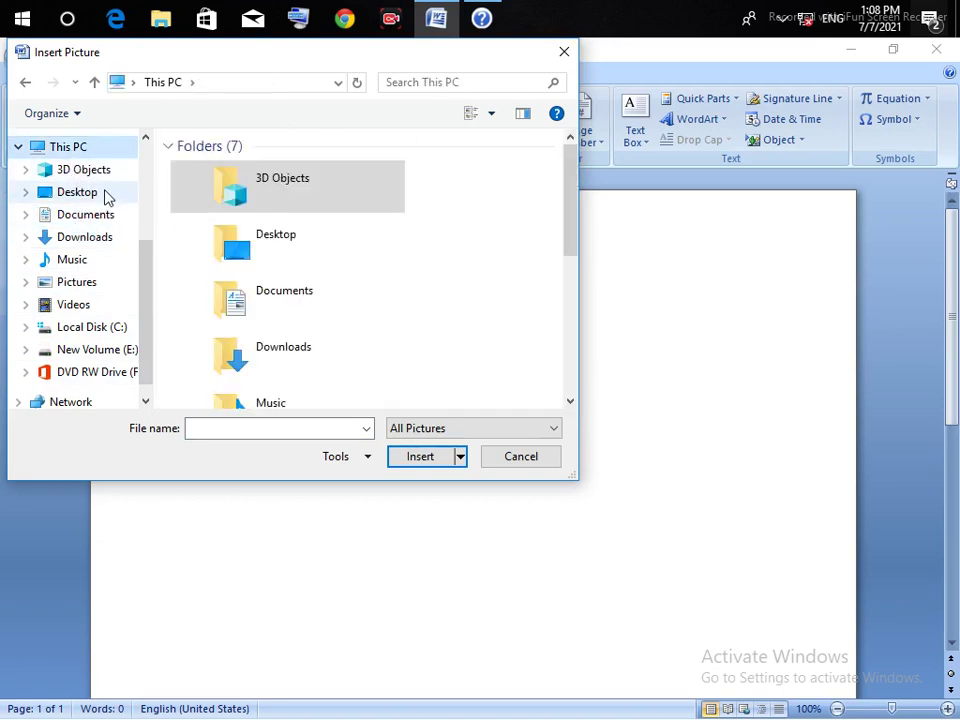
left_click(83, 240)
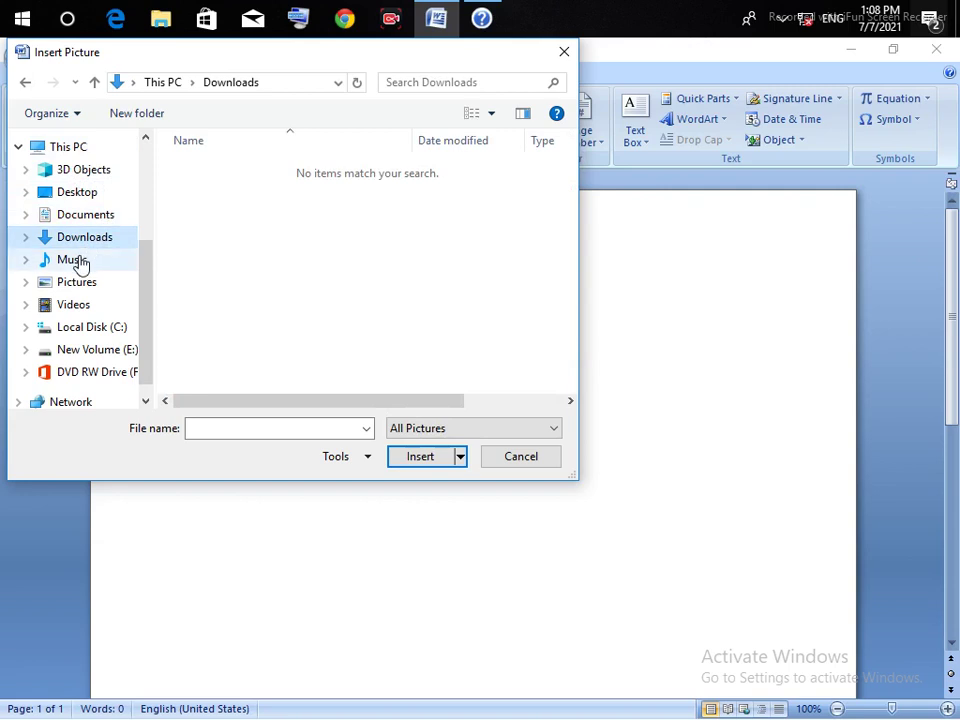
left_click(78, 216)
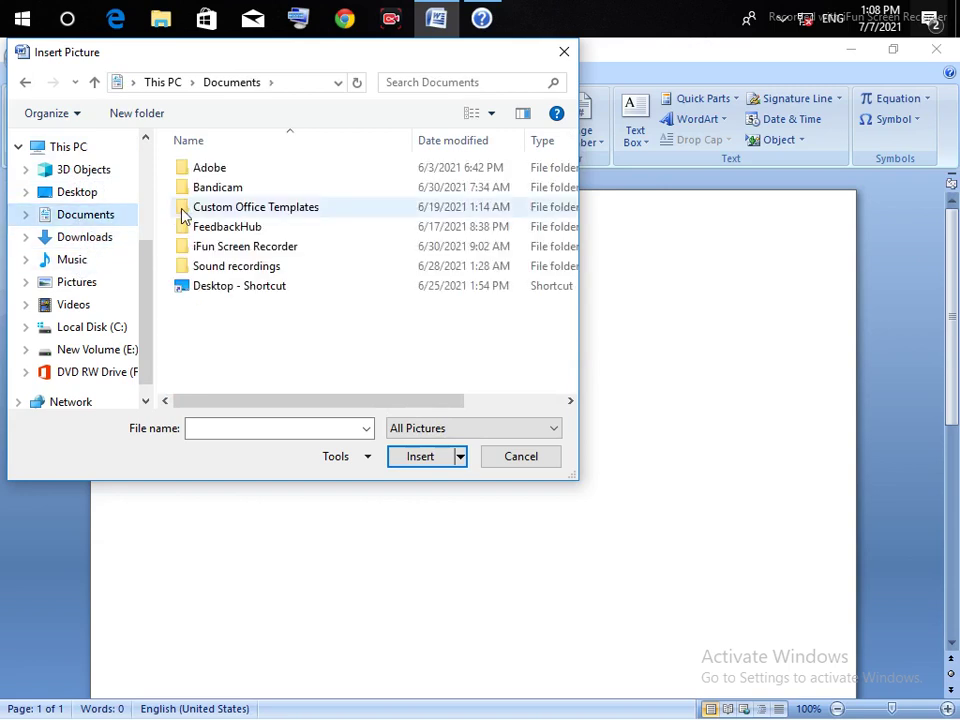
- Insert screenshot 20210704_033537 from Documents > iFun Screen Recorder > Outputs
left_click(220, 248)
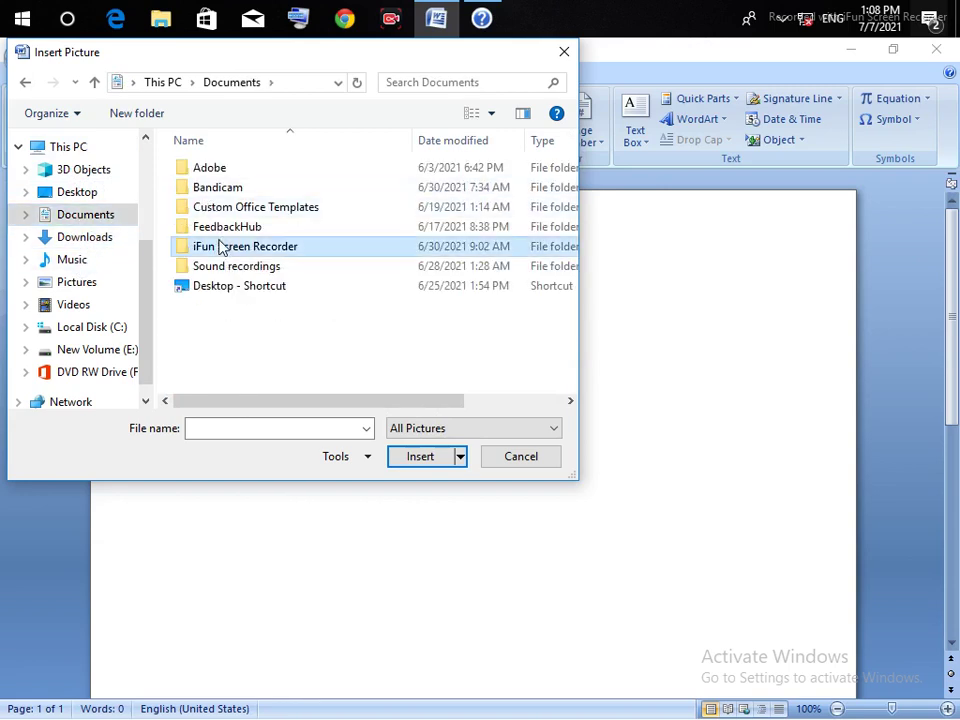
double_click(220, 248)
double_click(205, 172)
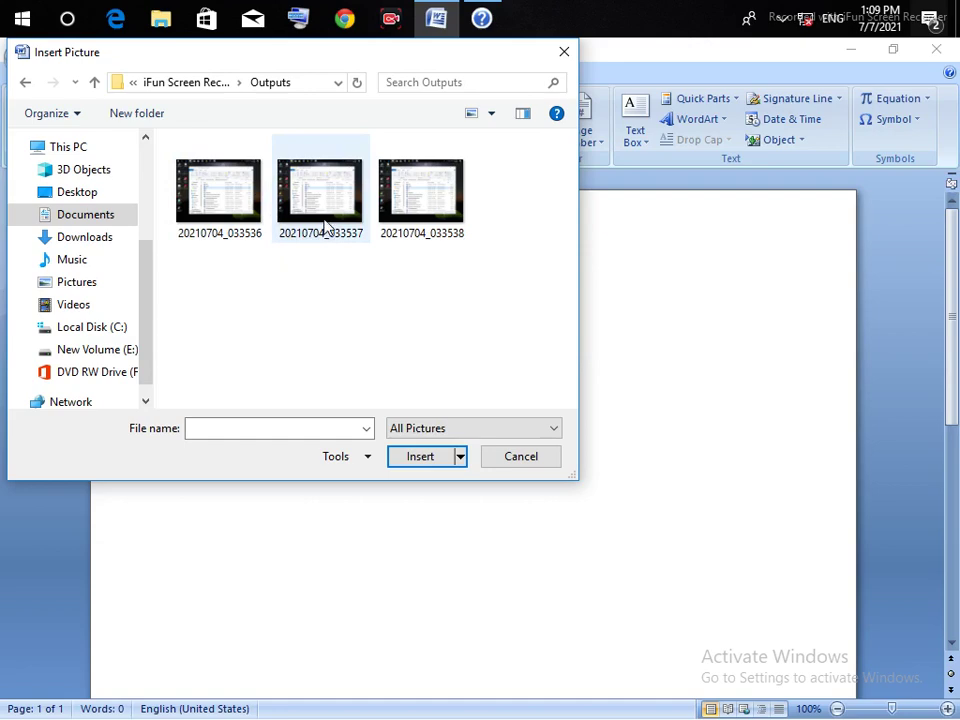
left_click(322, 222)
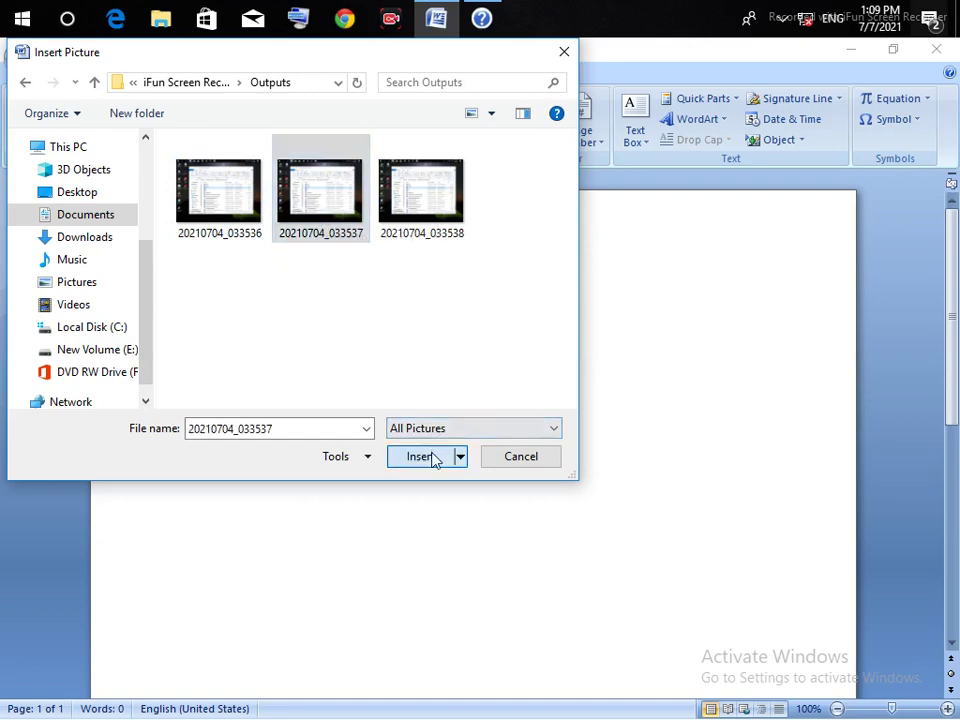
left_click(435, 456)
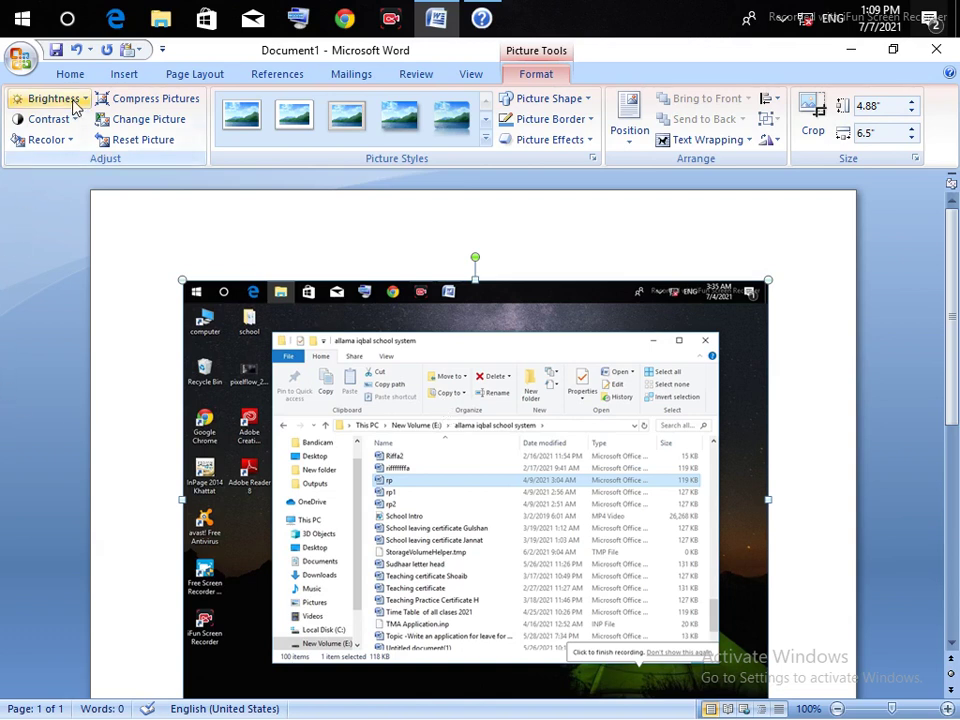
- Reset the picture, undo back to 4.88 by 6.5 inches, and apply the first picture style
left_click(128, 145)
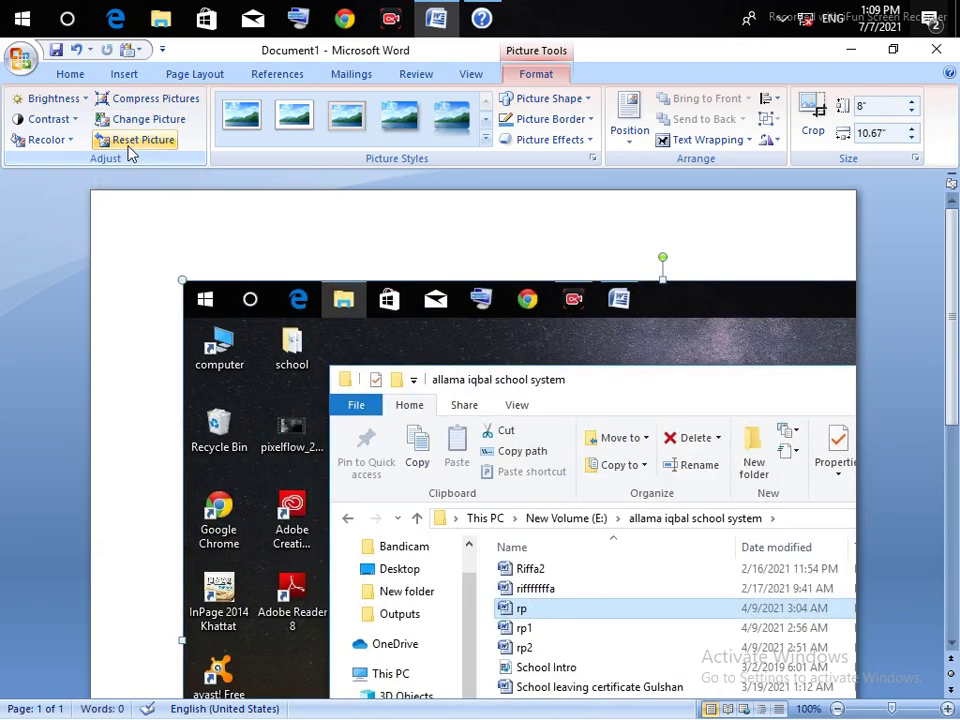
key("ctrl+z")
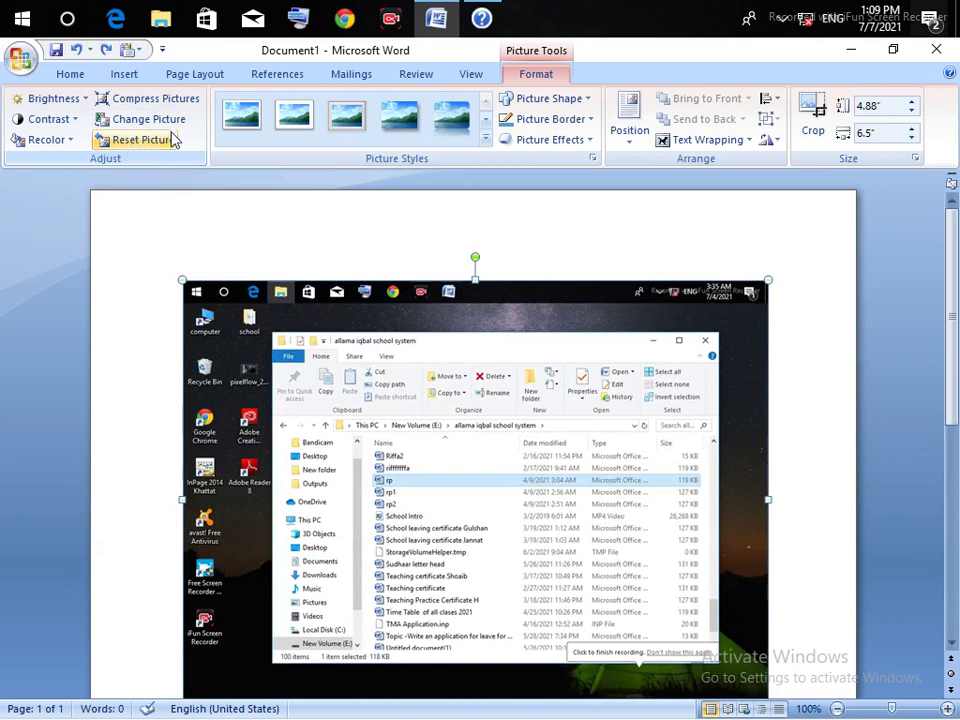
left_click(260, 125)
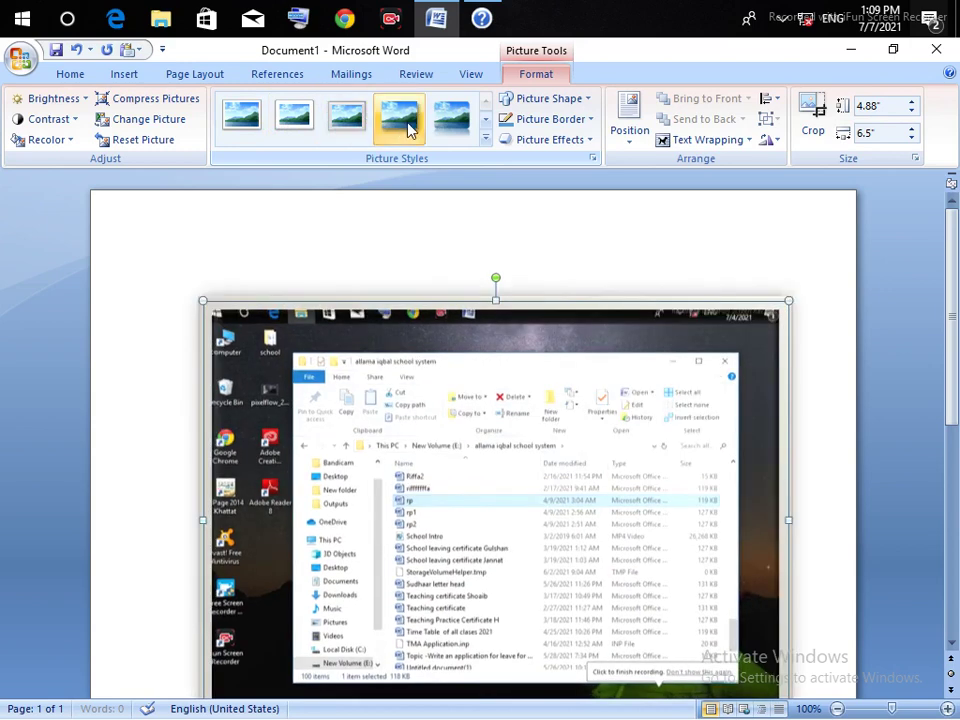
- Try oval and silver oval frame styles, then return to the plain rectangular style
left_click(486, 139)
left_click(455, 166)
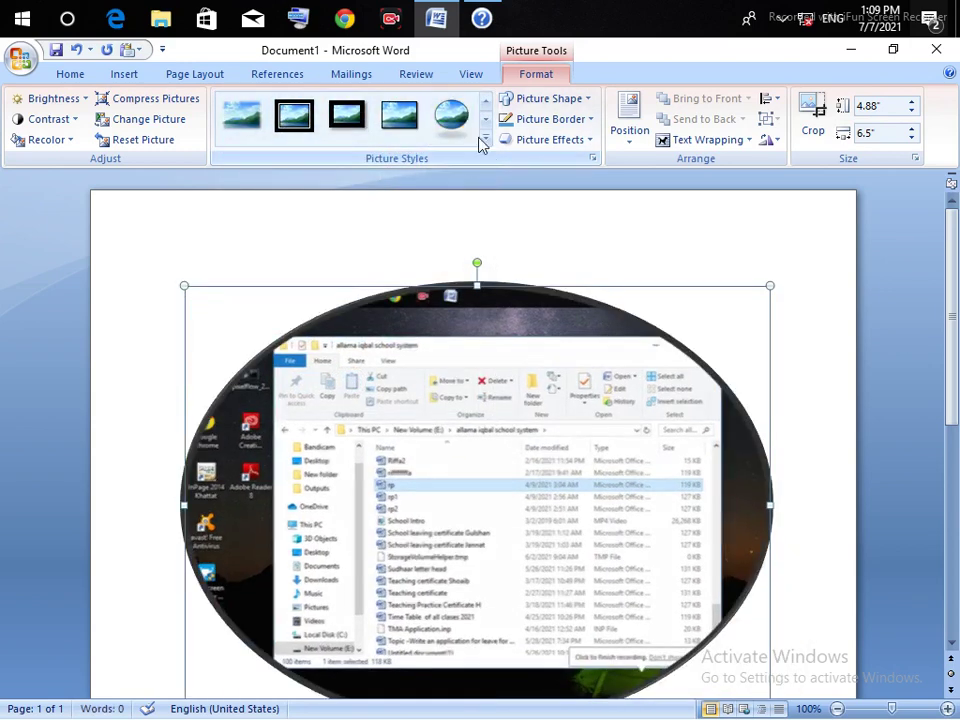
left_click(486, 139)
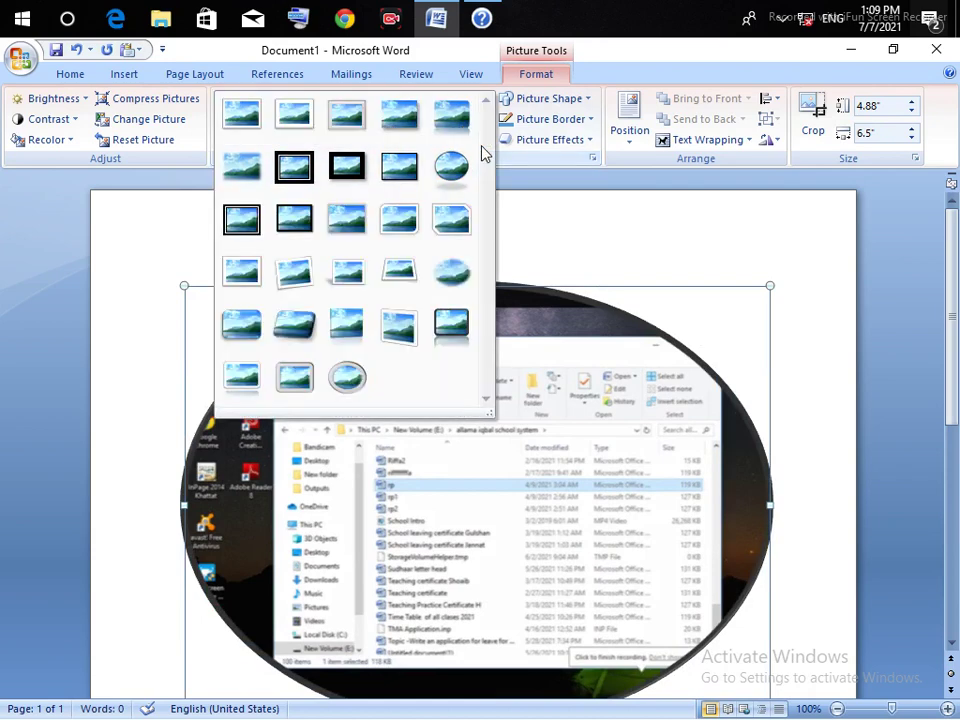
left_click(358, 362)
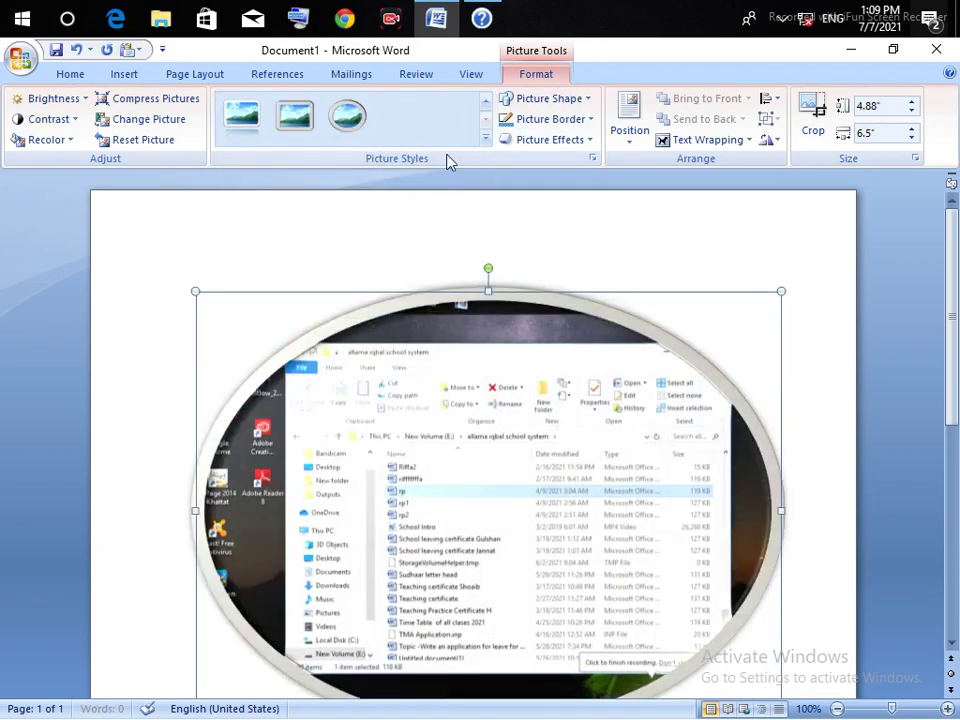
left_click(486, 147)
left_click(244, 124)
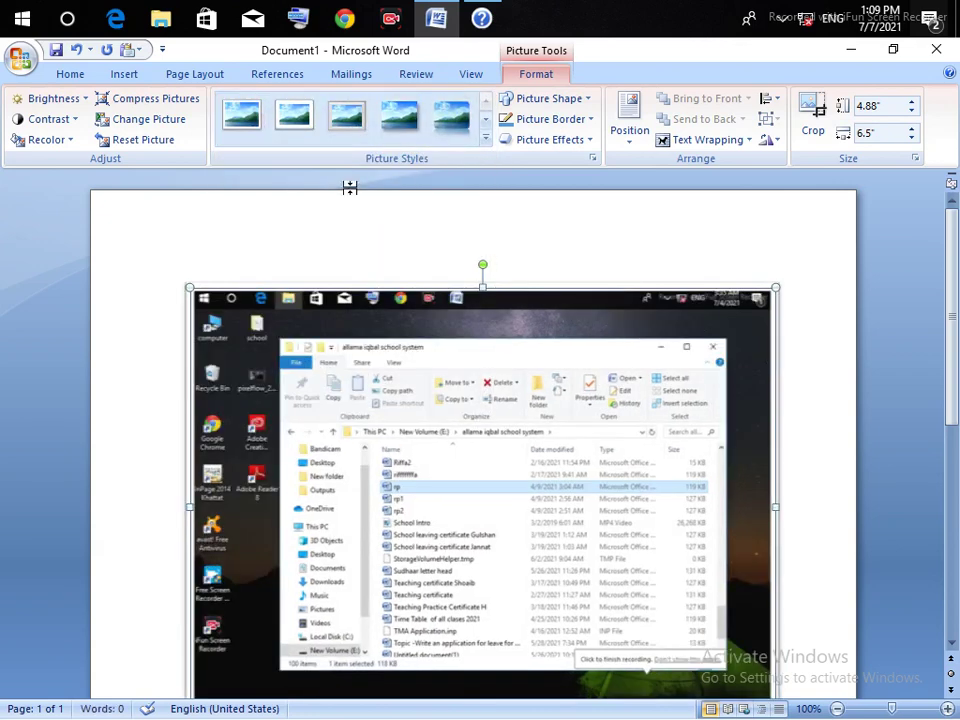
- Crop the picture into a triangle, then revert it to a black-framed rectangle
left_click(530, 104)
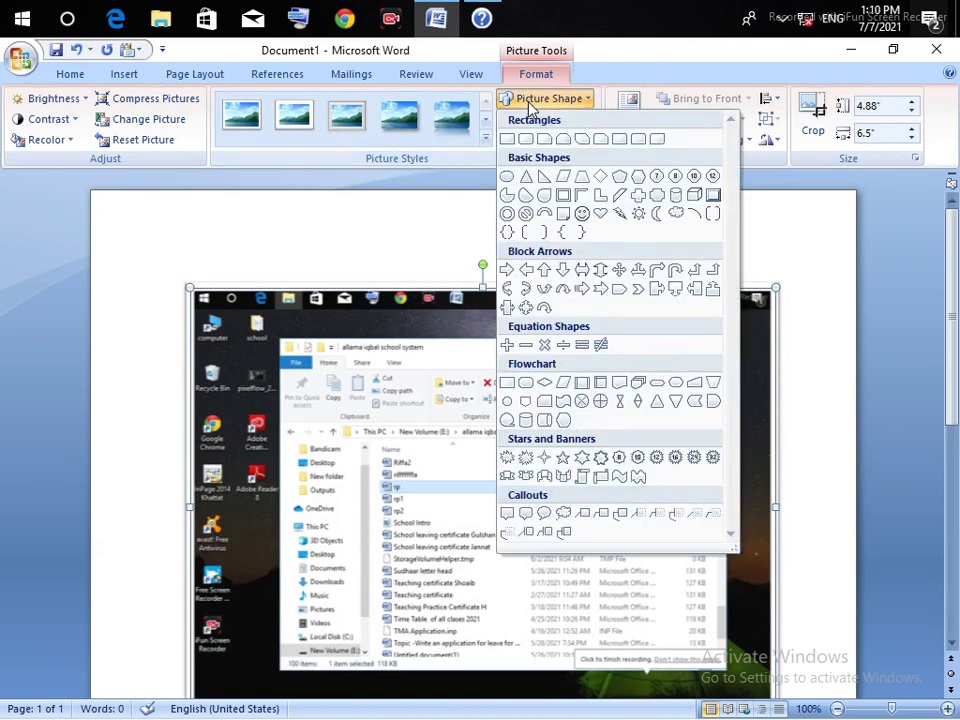
left_click(525, 176)
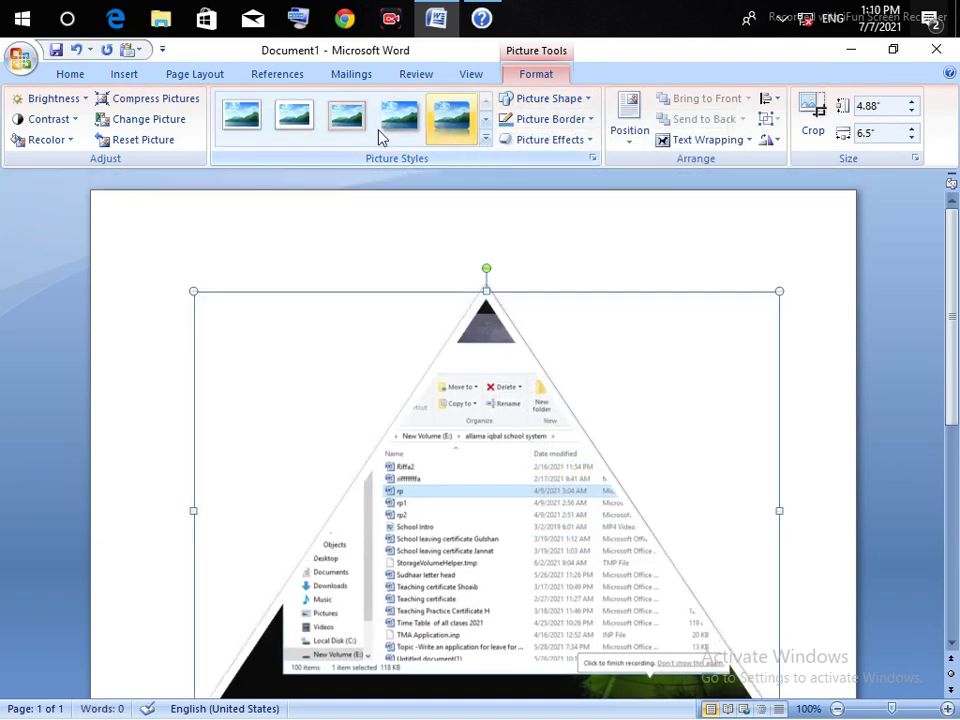
left_click(300, 120)
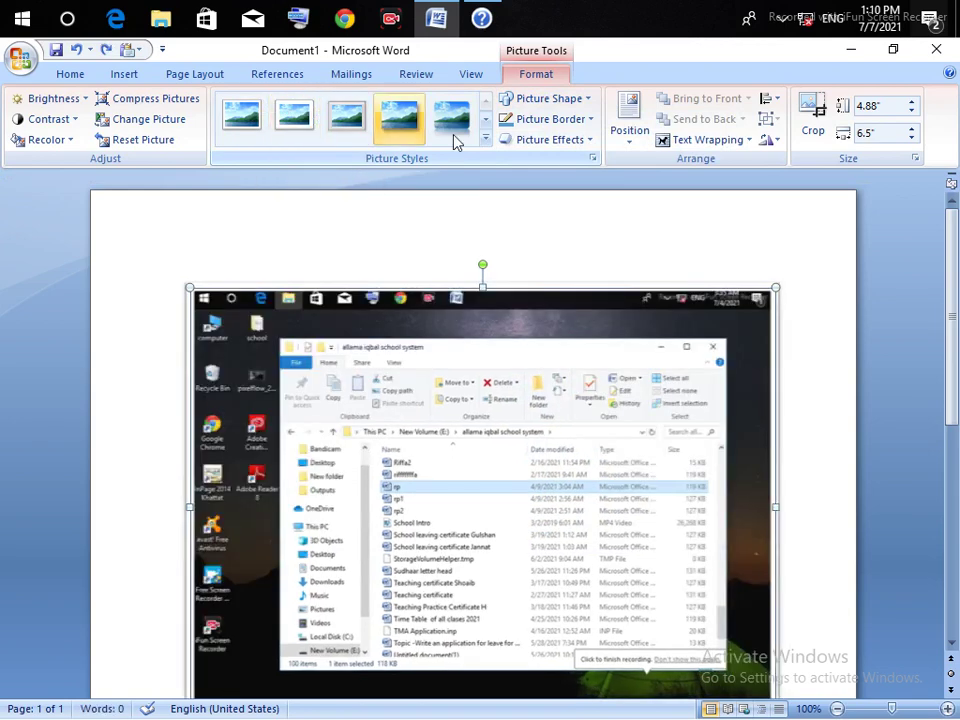
- Give the picture a black border, then change it to light gold
left_click(579, 124)
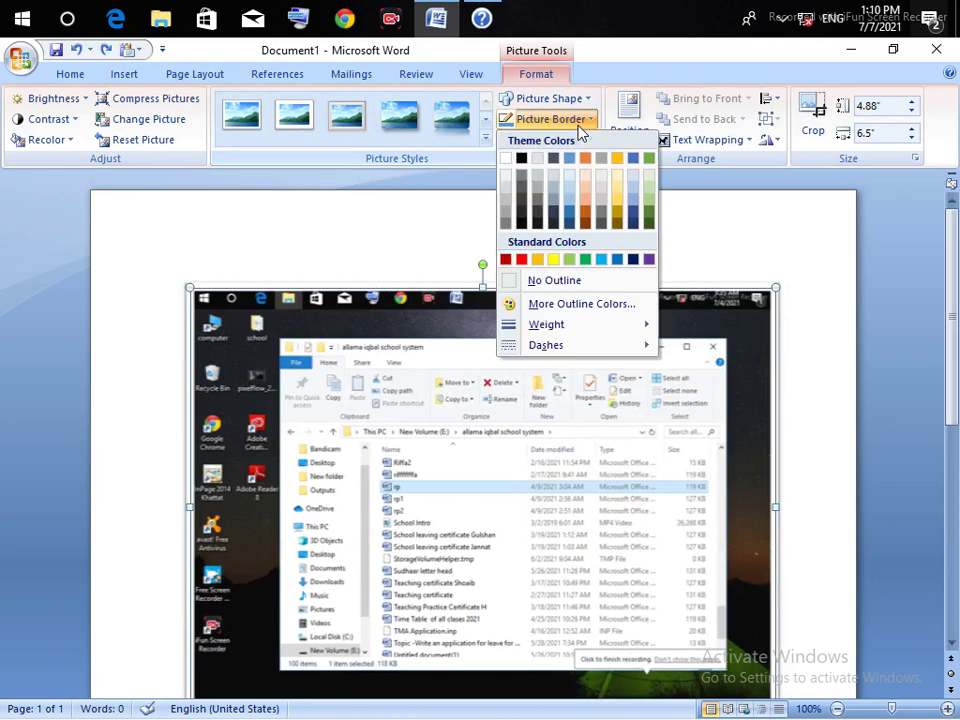
left_click(521, 158)
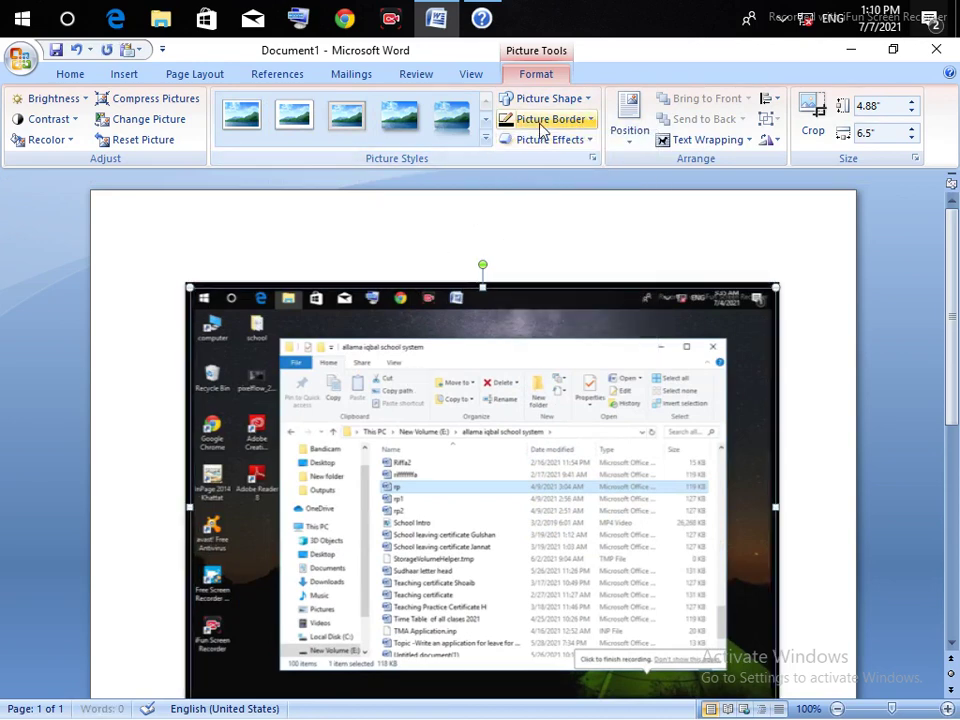
left_click(540, 124)
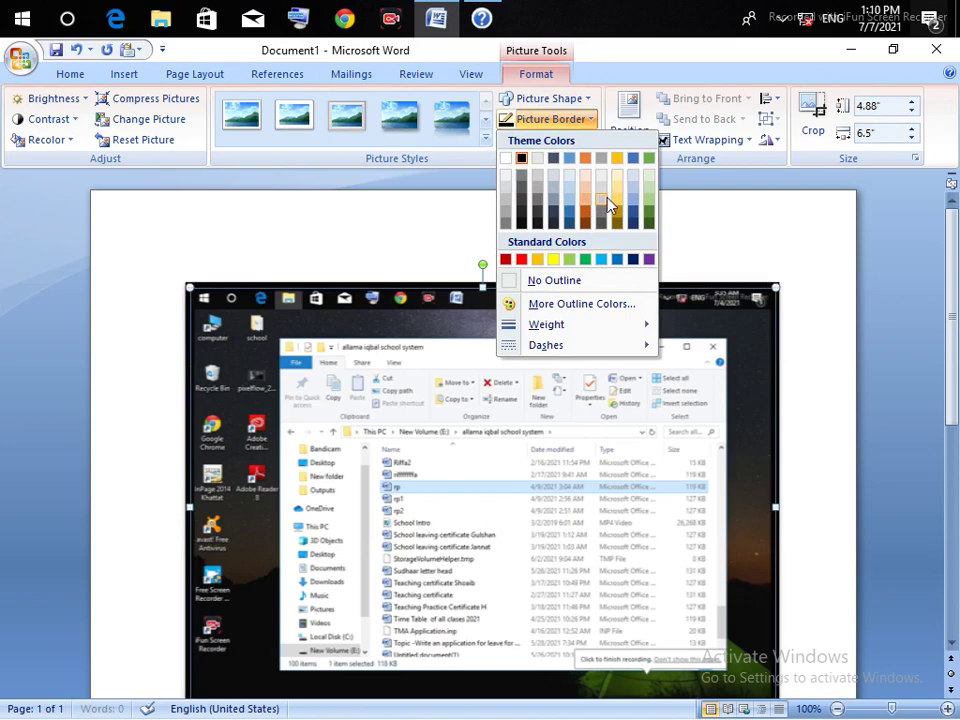
left_click(621, 195)
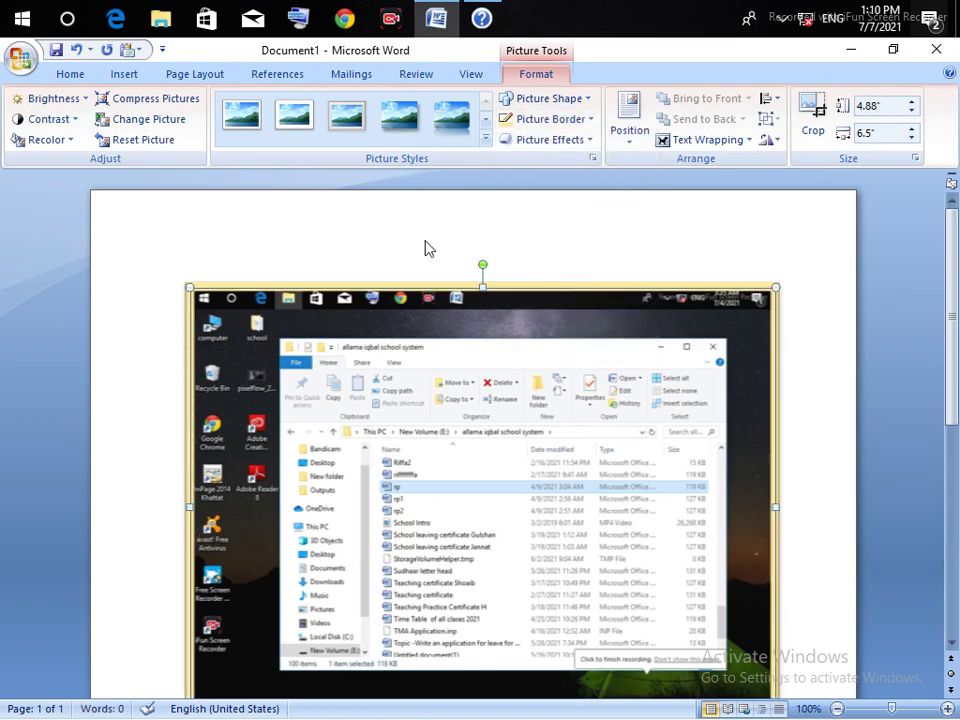
- Apply a 3-D perspective preset and a bevel to the picture's edges
left_click(545, 146)
mouse_move(555, 173)
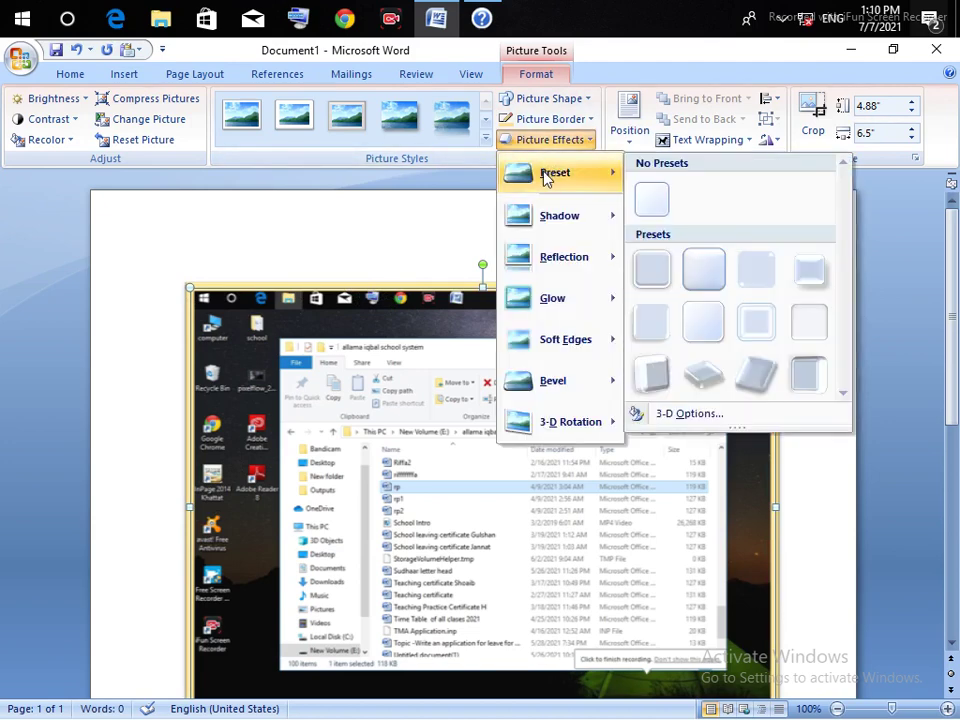
left_click(764, 369)
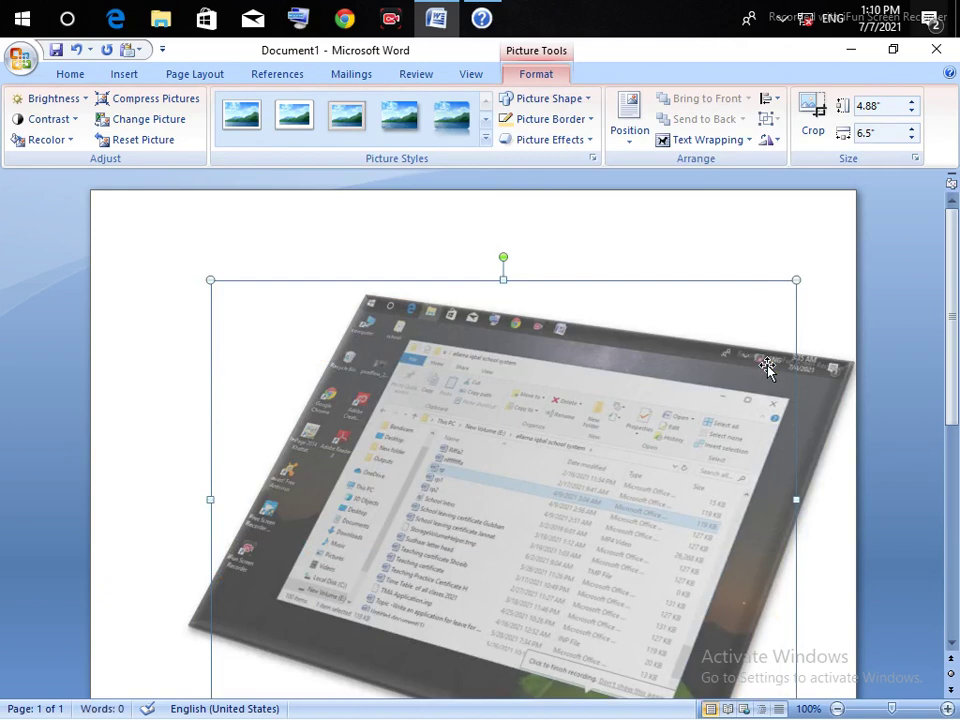
left_click(587, 147)
mouse_move(553, 381)
left_click(659, 501)
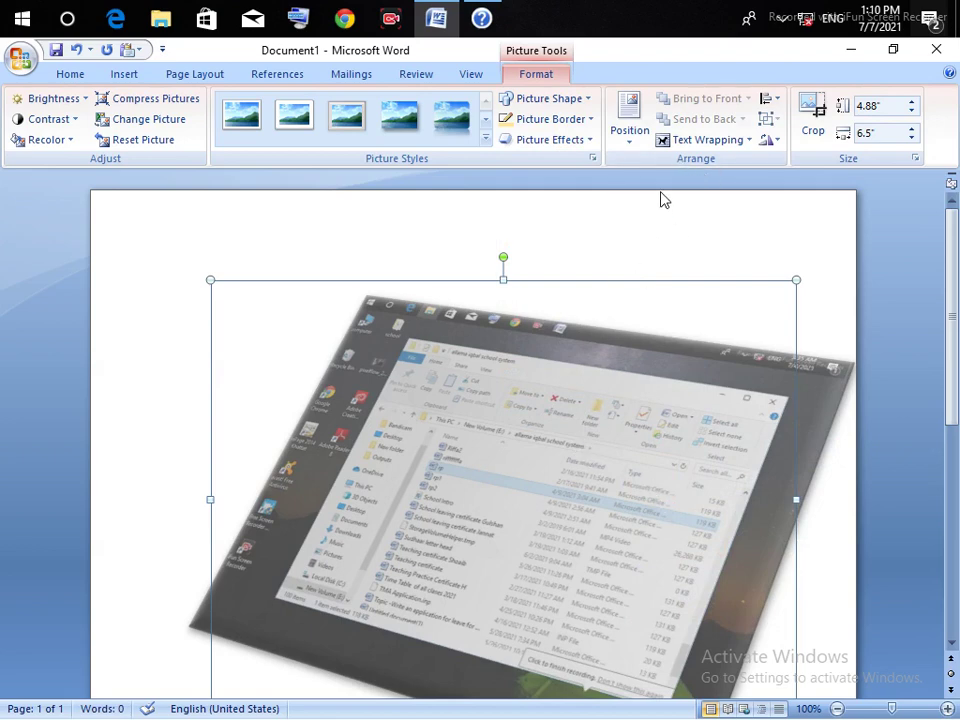
left_click(670, 141)
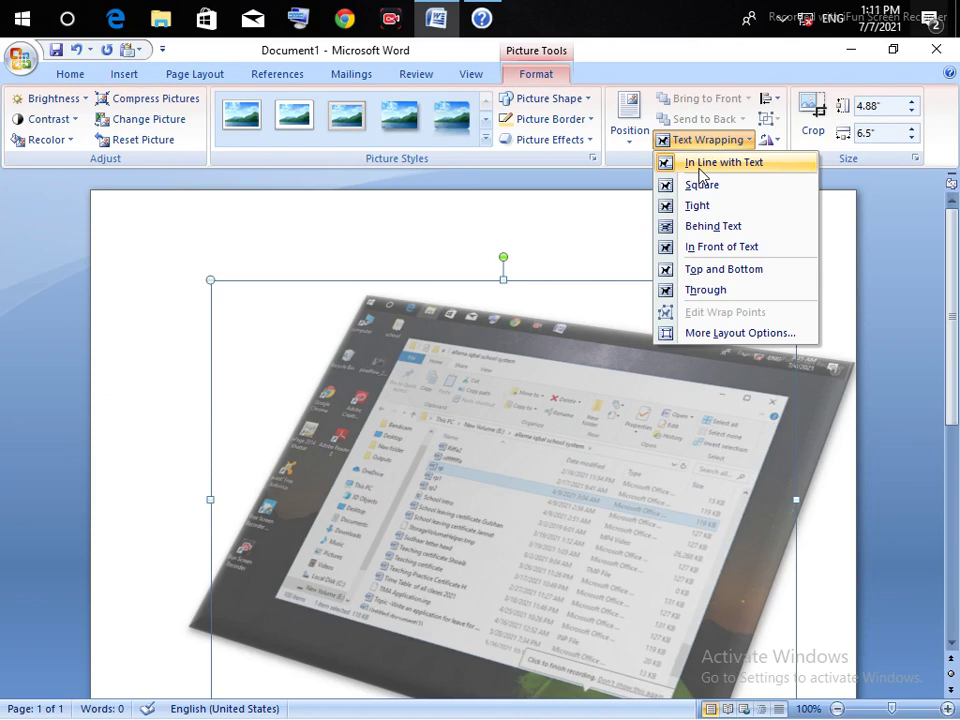
- Place the picture behind text and shrink it to 2.45 by 3.26 inches
left_click(746, 225)
left_click_drag(627, 540, 568, 368)
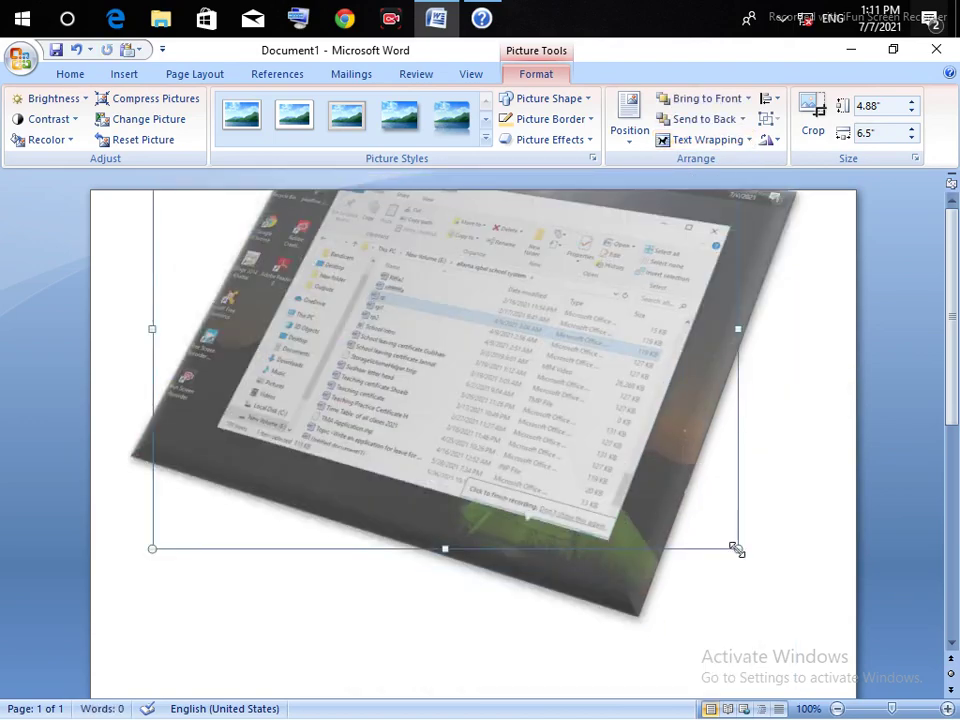
left_click_drag(737, 548, 445, 306)
mouse_move(321, 238)
left_mouse_down()
mouse_move(567, 478)
mouse_move(566, 466)
mouse_move(426, 334)
mouse_move(513, 423)
left_mouse_up()
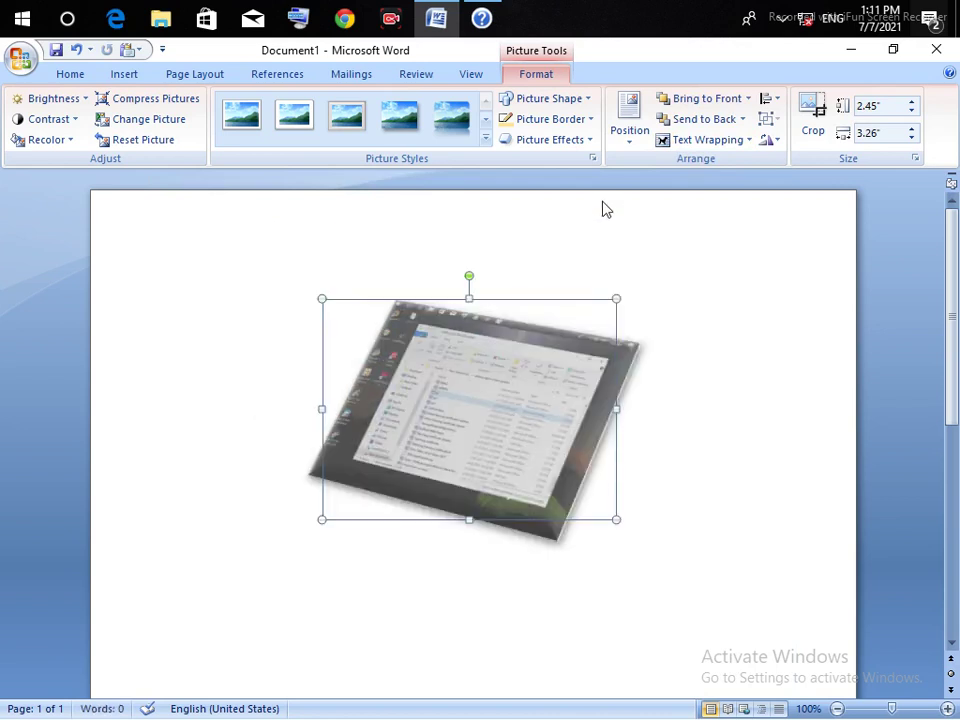
- Try In Line with Text wrapping and reposition the inline picture
left_click(707, 140)
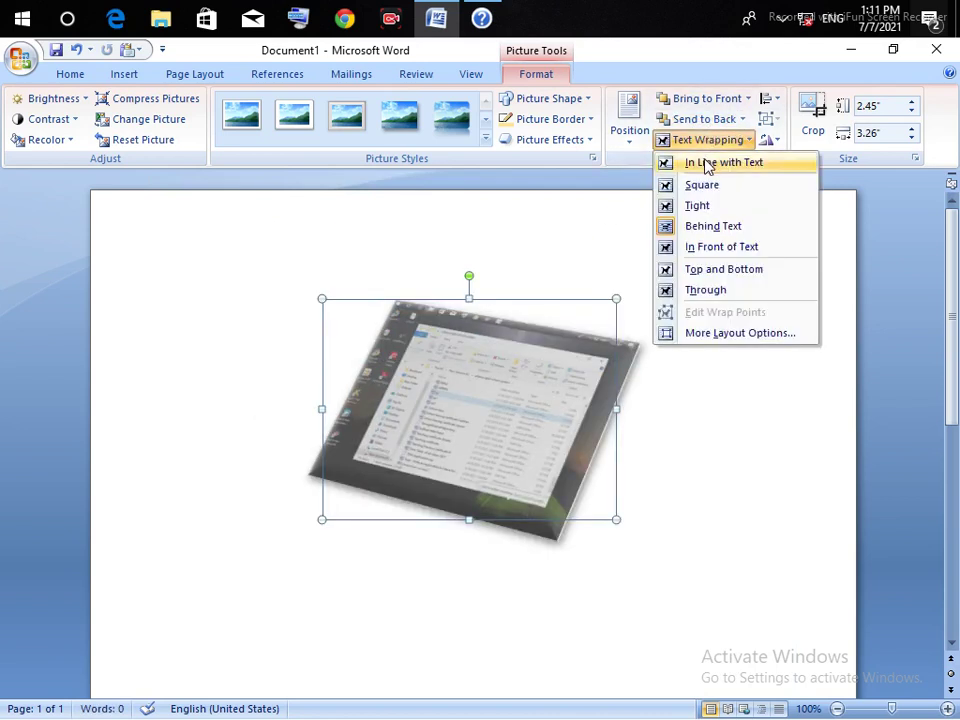
left_click(707, 163)
mouse_move(225, 375)
left_mouse_down()
mouse_move(388, 381)
mouse_move(562, 367)
left_mouse_up()
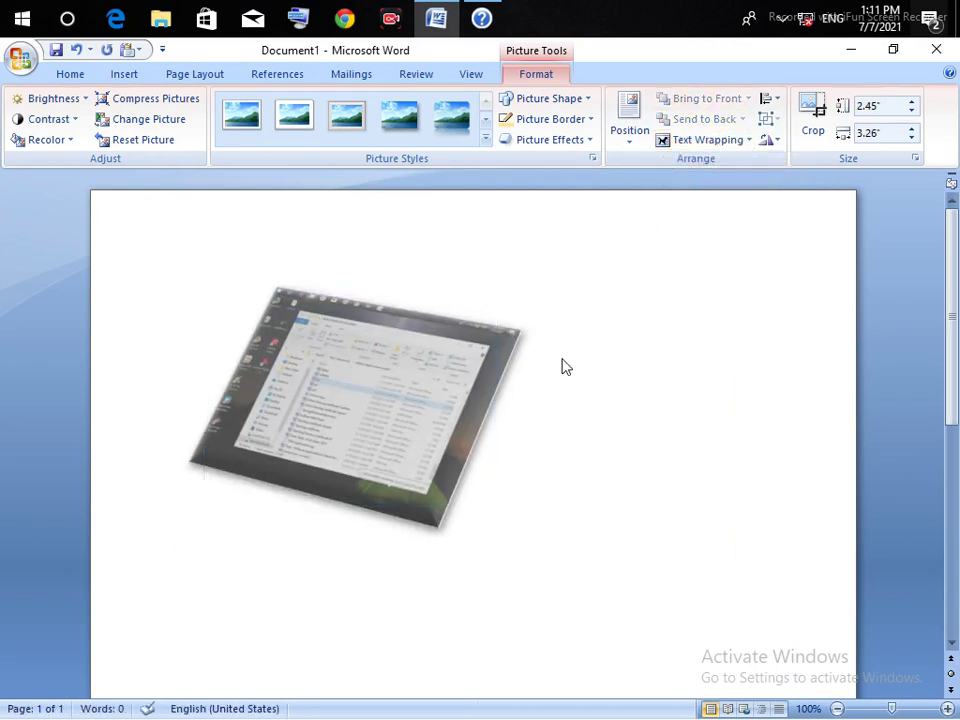
left_click_drag(452, 392, 600, 356)
left_click(456, 390)
- Float the picture in front of text and move it to the page's right side
left_click(700, 140)
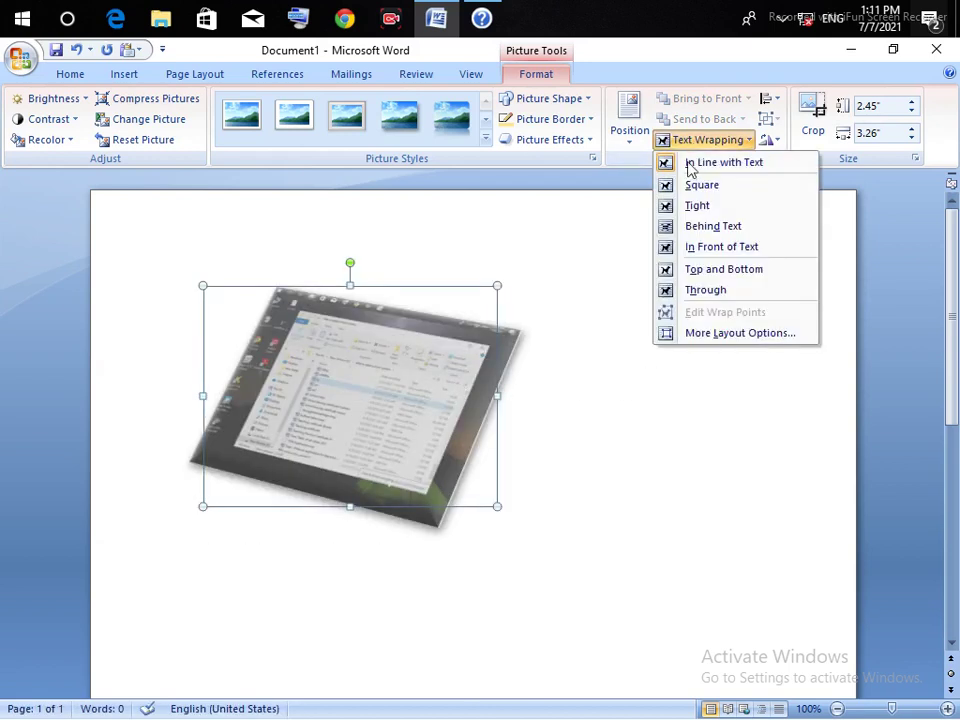
left_click(685, 249)
left_click_drag(446, 349, 522, 365)
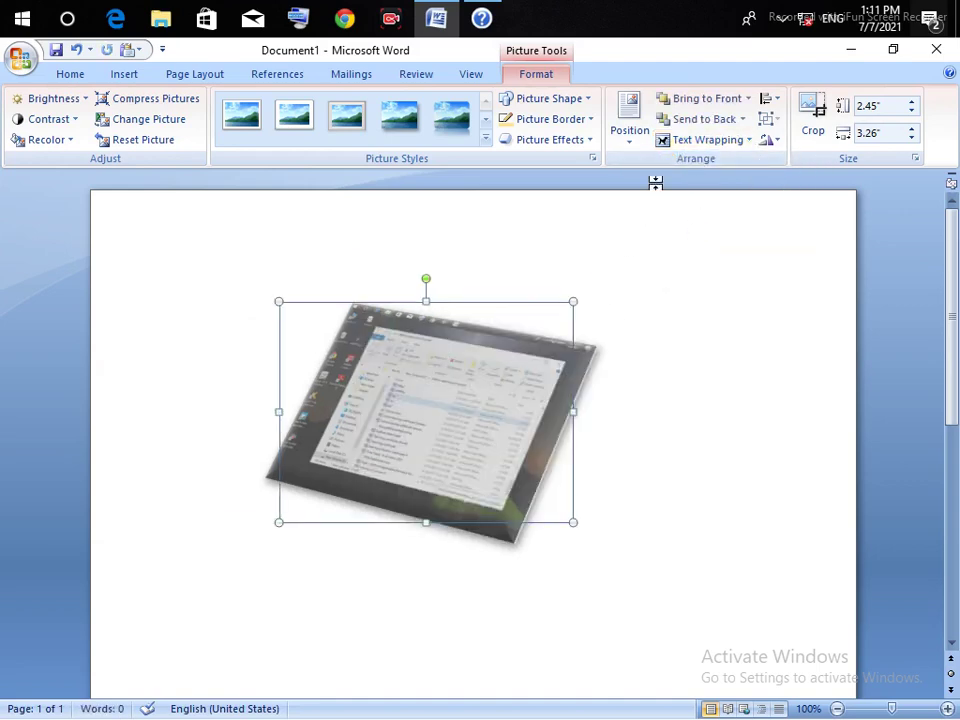
left_click(677, 145)
left_click(491, 371)
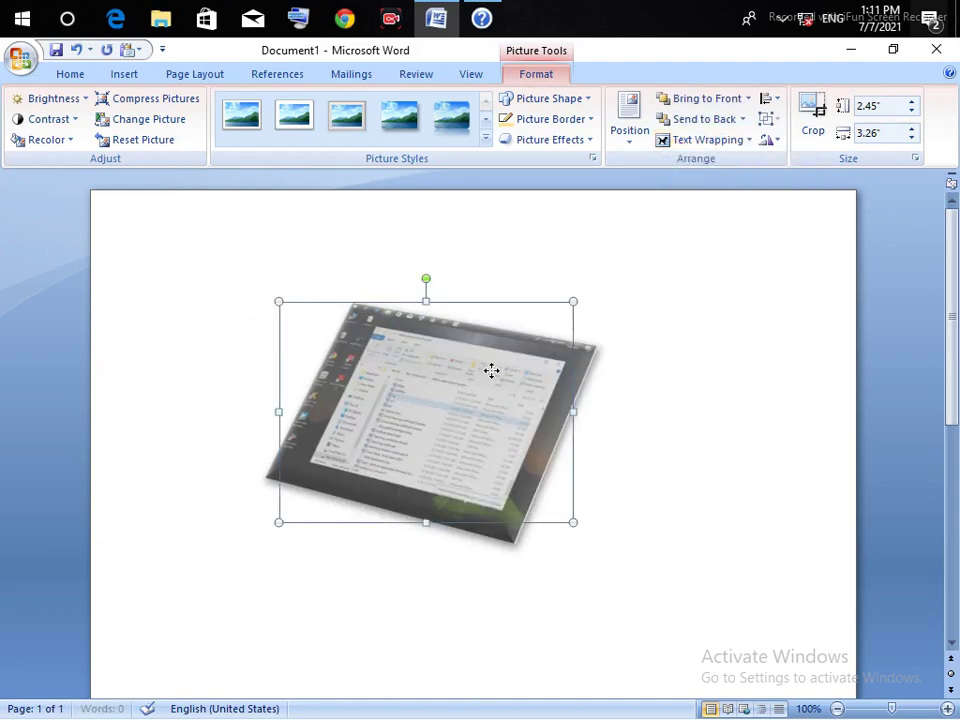
left_click_drag(491, 371, 670, 358)
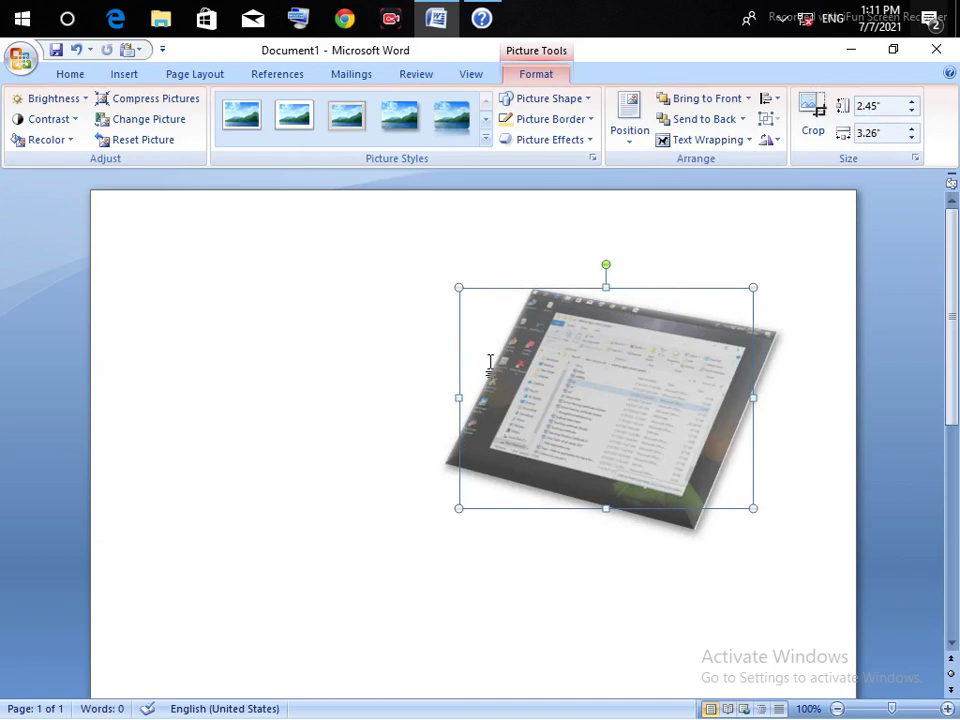
- Open and close the Clip Art pane, then bring up the Shapes gallery
left_click(120, 76)
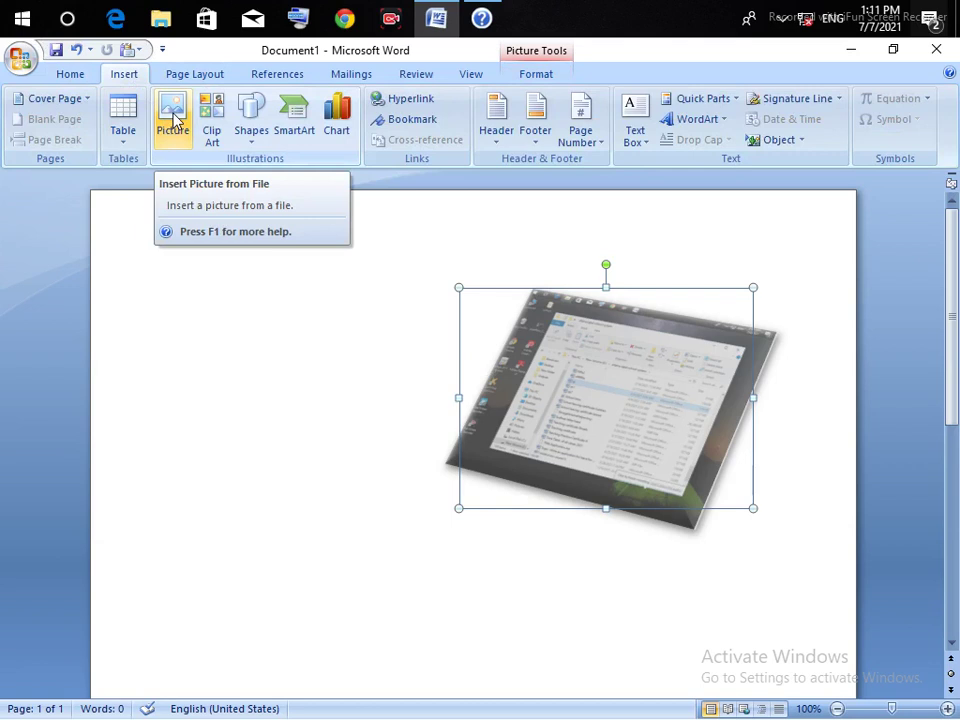
left_click(214, 126)
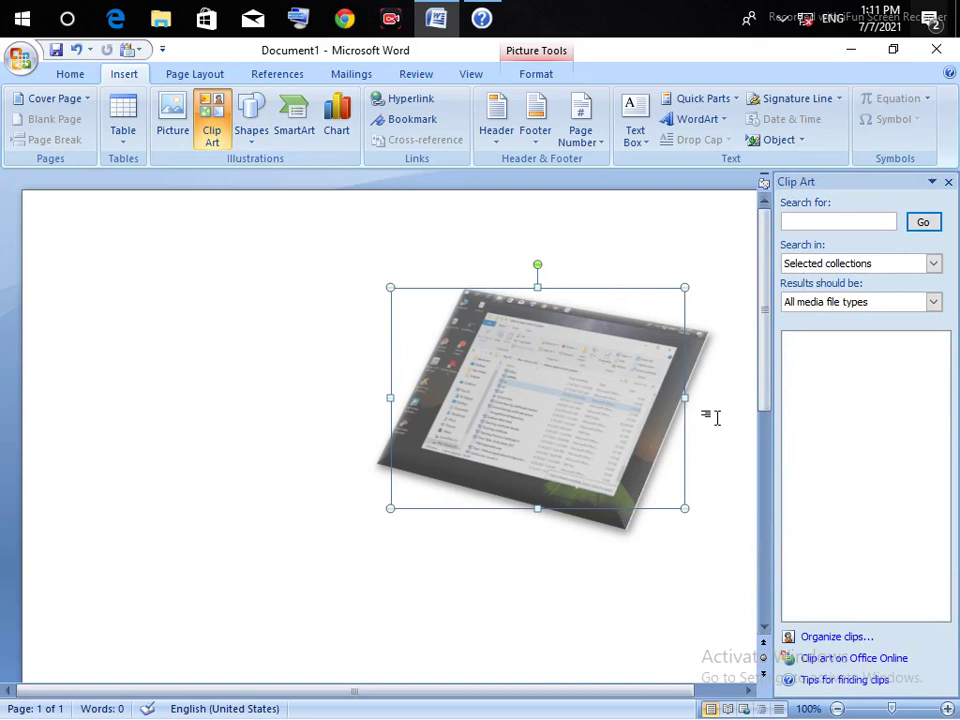
left_click(948, 181)
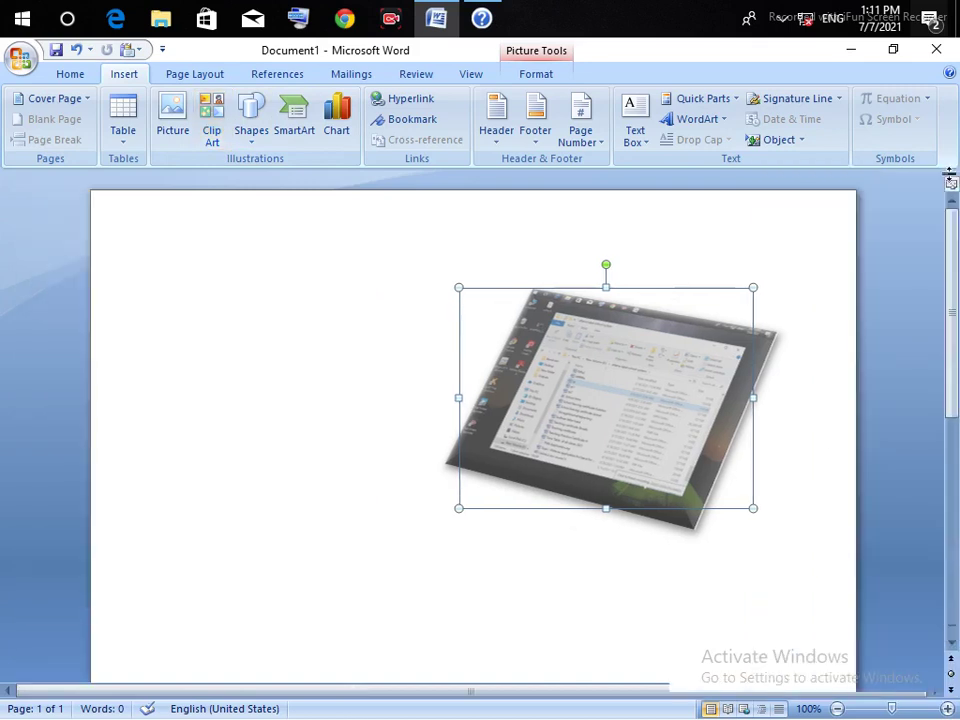
left_click(251, 125)
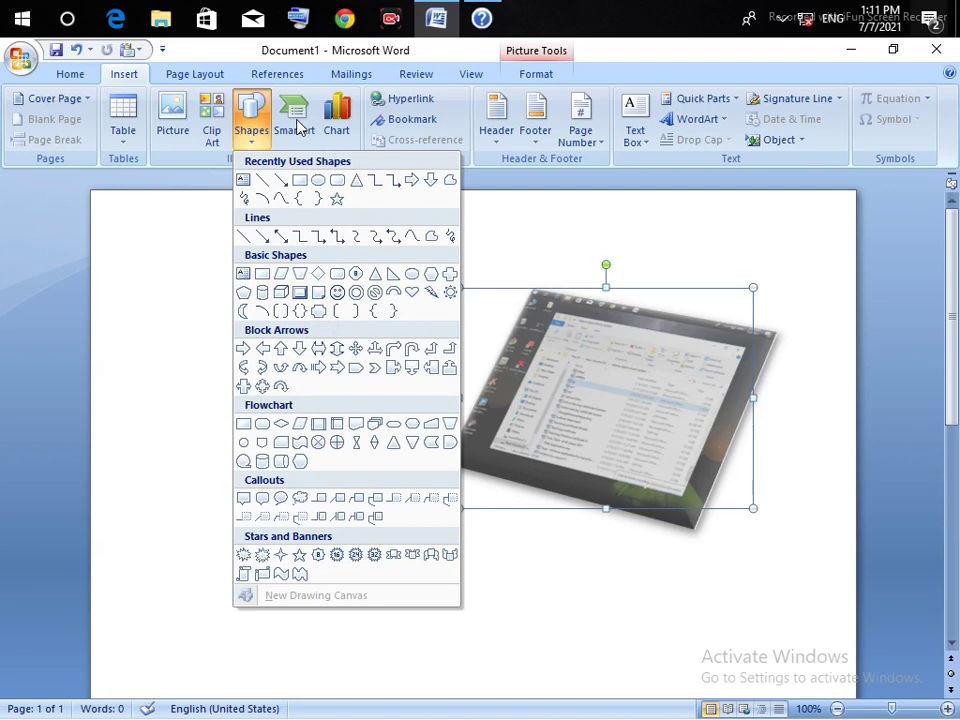
- Draw a large Bevel shape at the page's upper left beside the 3-D picture
left_click(300, 292)
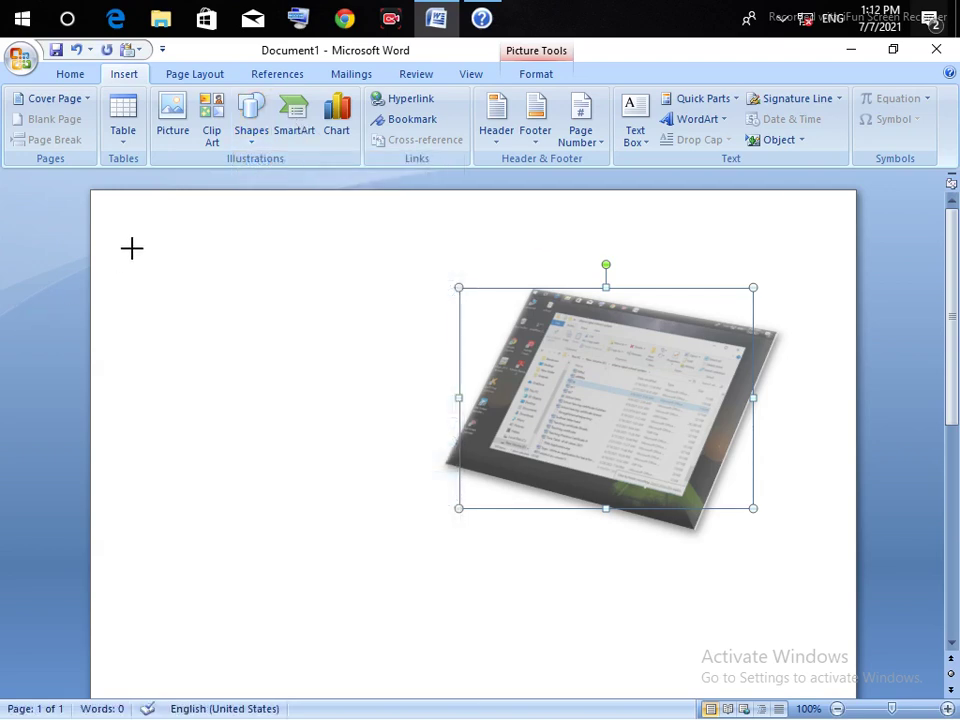
left_click_drag(132, 248, 375, 515)
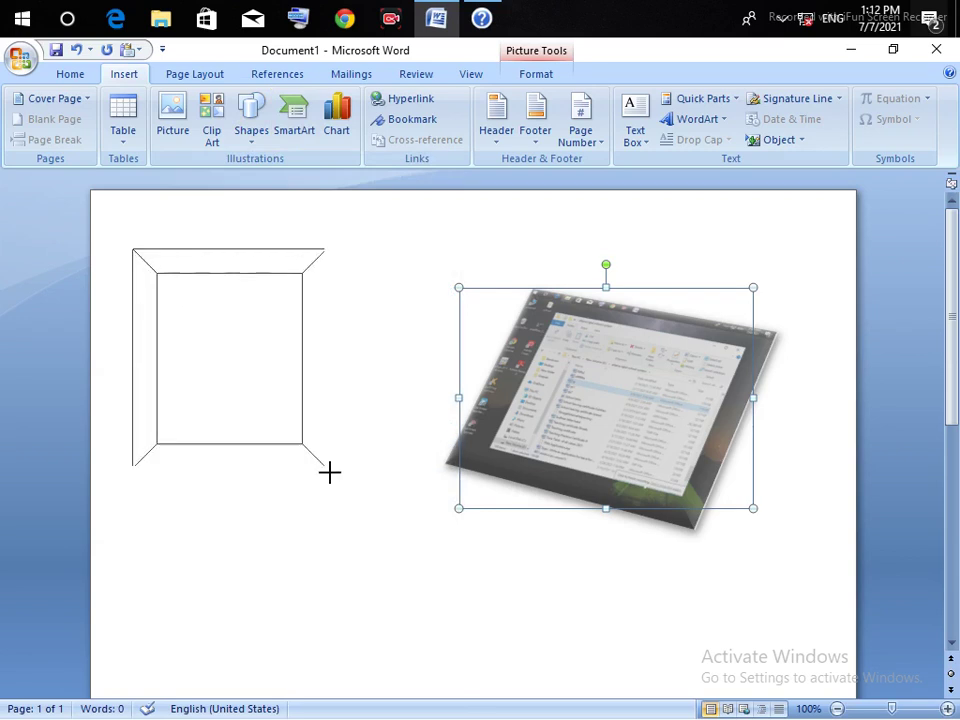
left_click(395, 546)
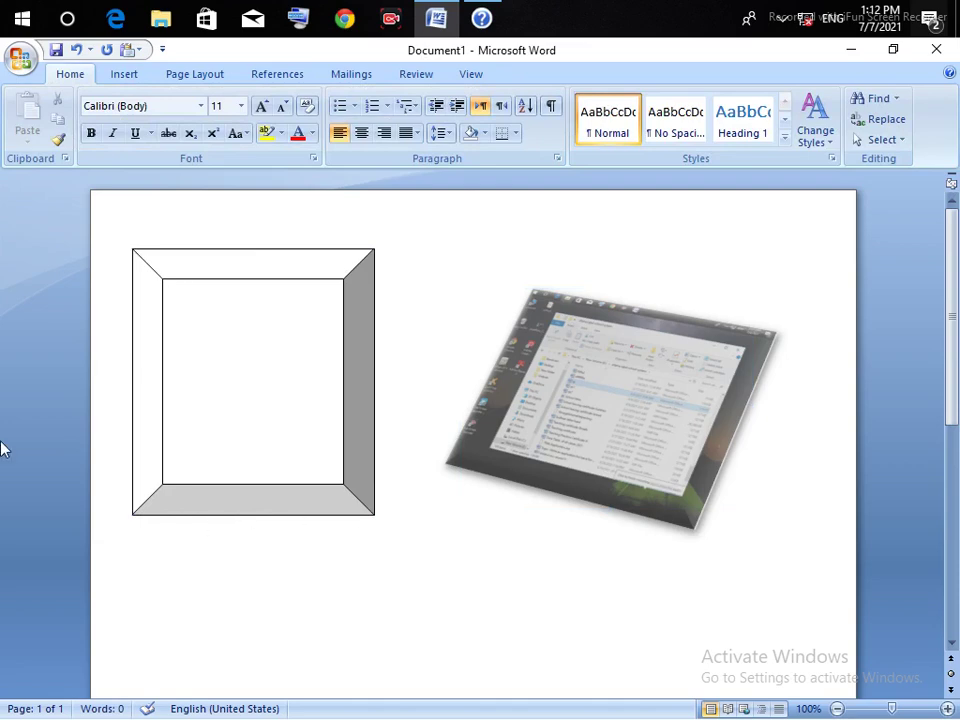
left_click(124, 74)
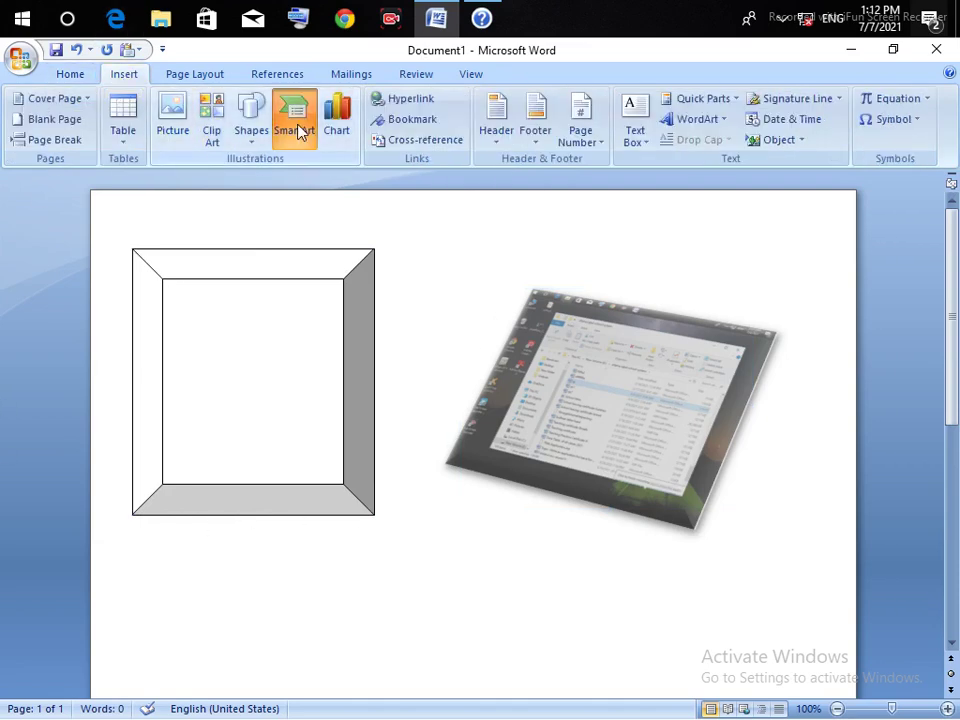
- Insert a Vertical Picture Accent List SmartArt graphic
left_click(300, 132)
left_click(398, 438)
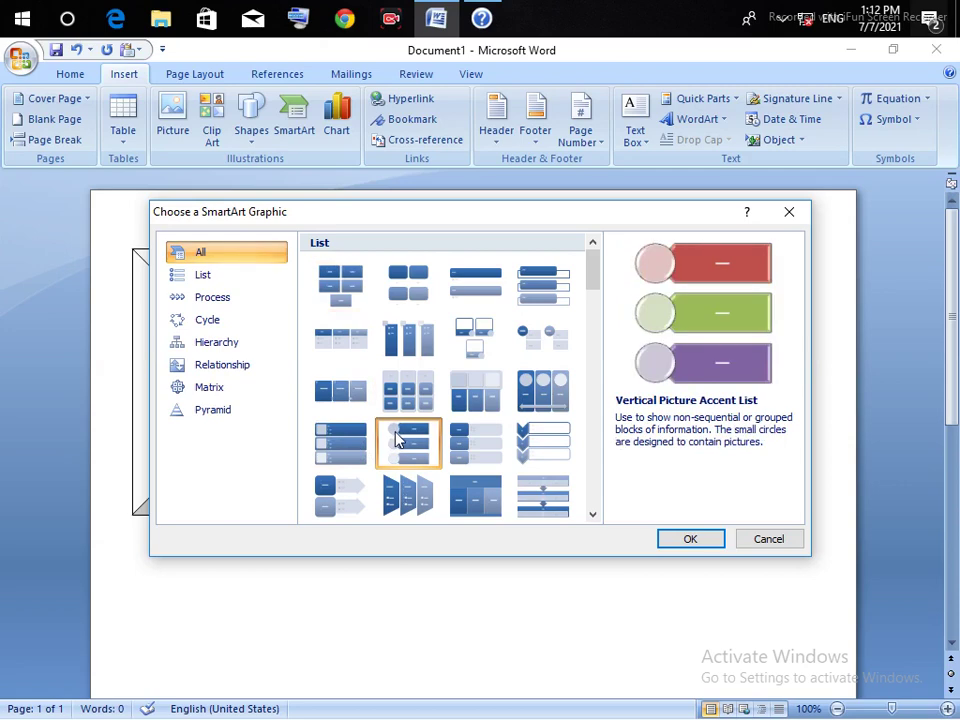
left_click(690, 540)
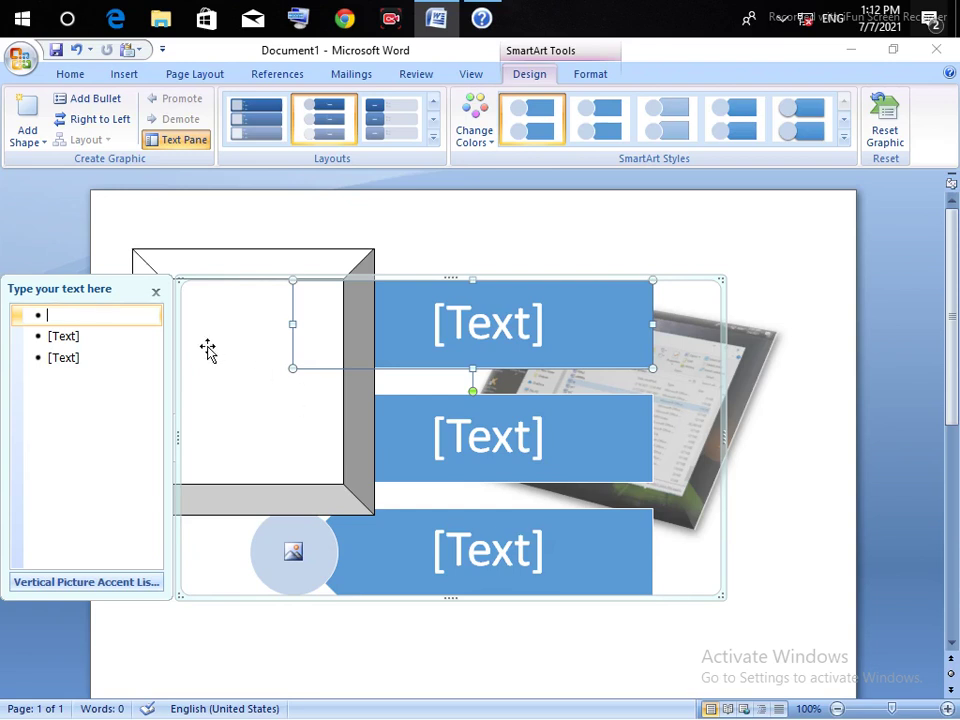
- Close the SmartArt chooser without inserting, then undo the SmartArt and the bevel shape
left_click(110, 76)
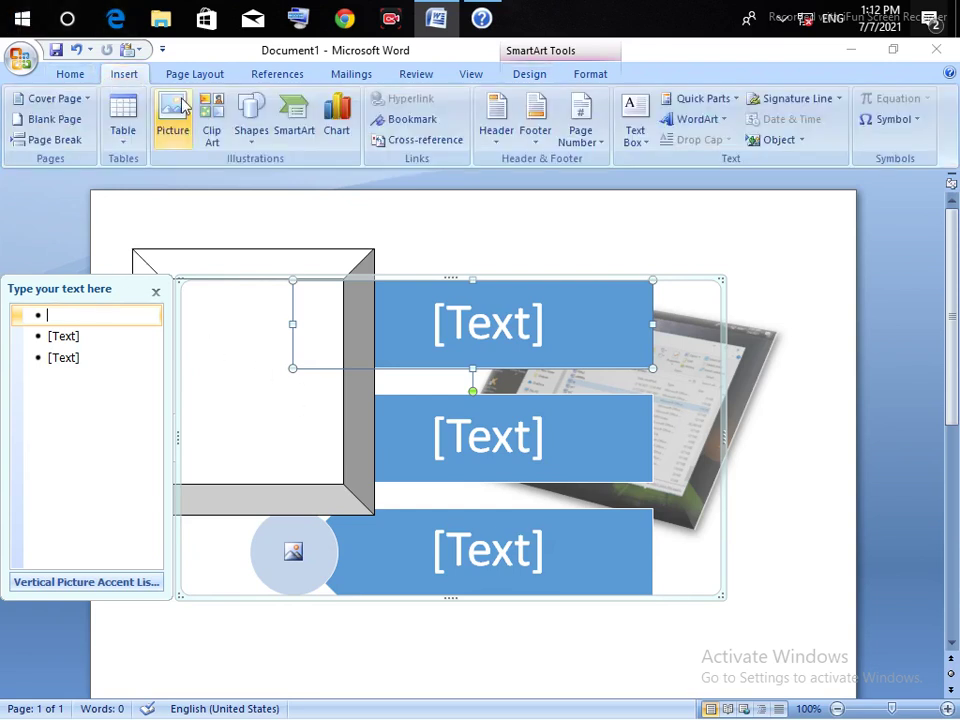
left_click(260, 128)
left_click(290, 125)
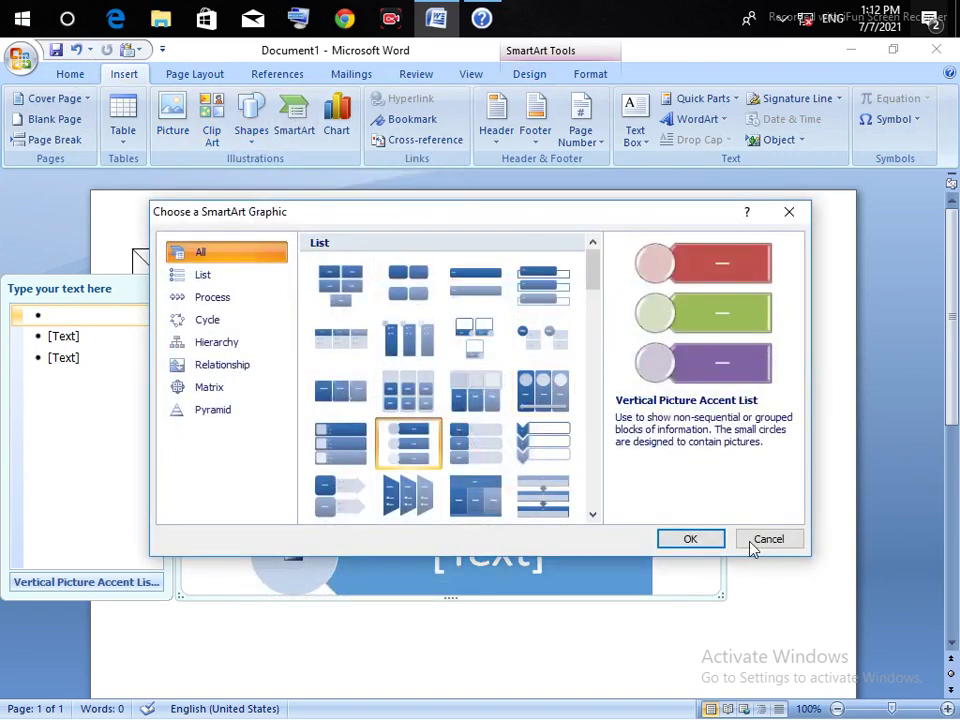
mouse_move(592, 295)
left_mouse_down()
mouse_move(602, 510)
mouse_move(574, 285)
left_mouse_up()
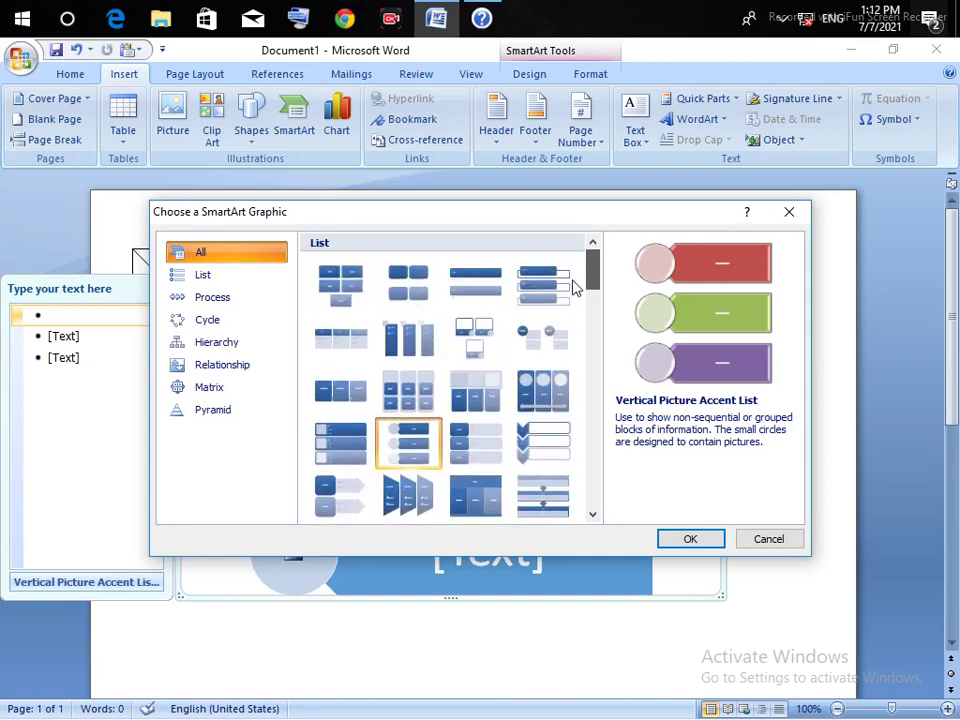
left_click(768, 539)
key("ctrl+z")
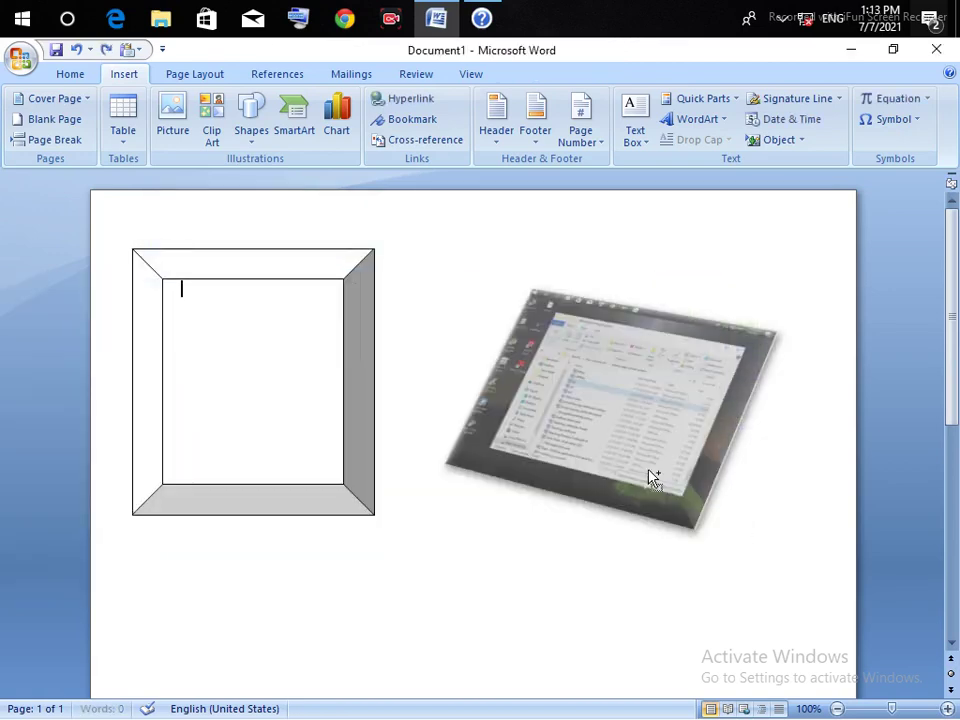
key("ctrl+z")
key("ctrl+z")
key("ctrl+z")
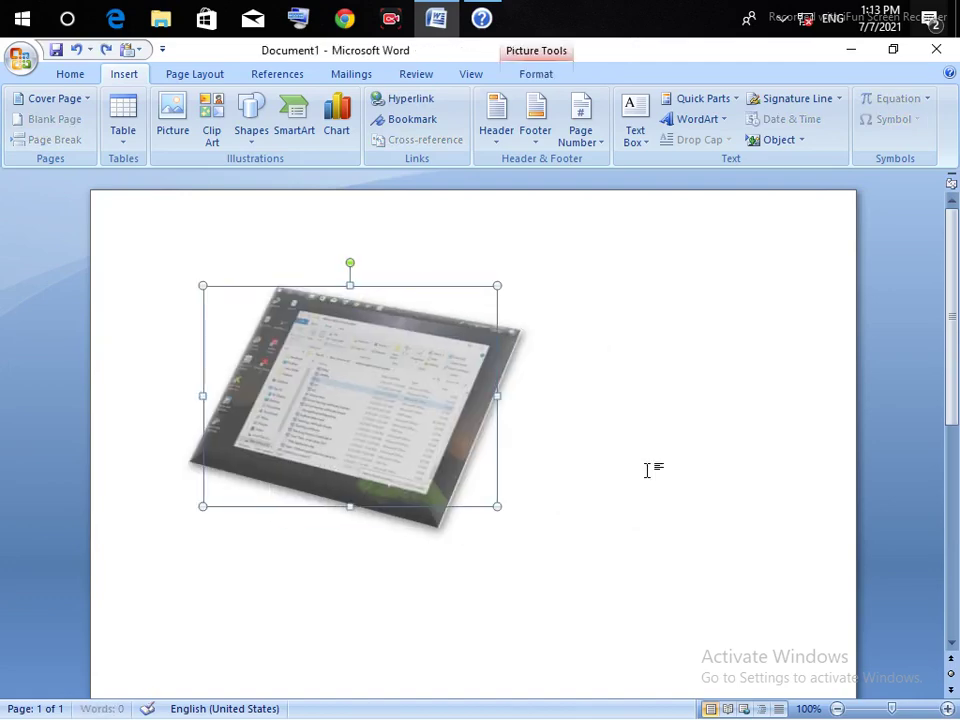
- Open the Insert Chart dialog showing the Column chart types
left_click(345, 133)
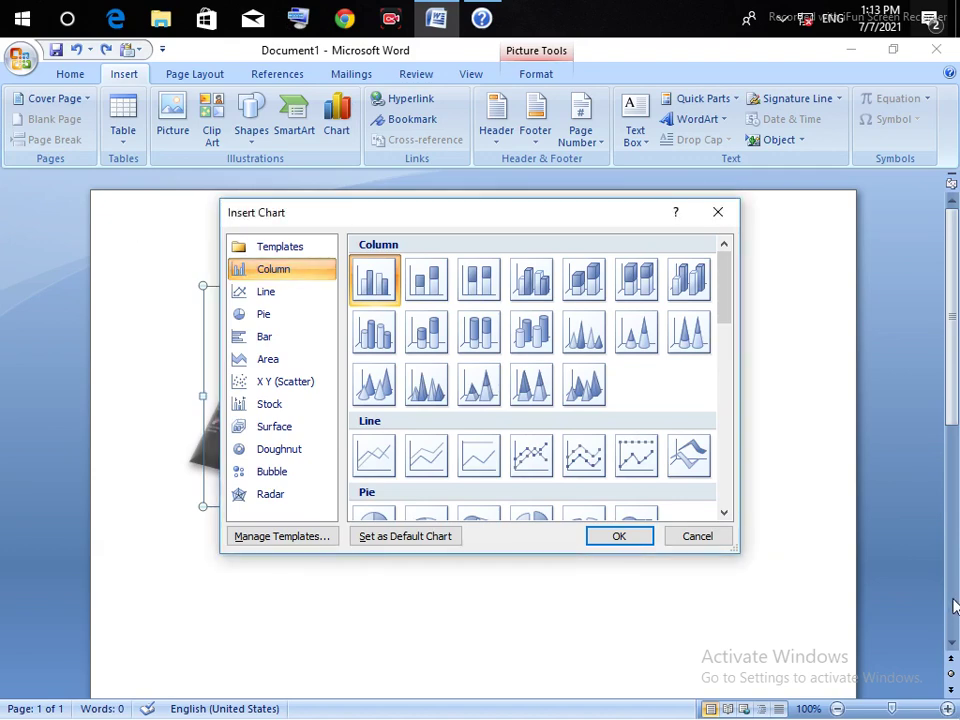
- Cancel the Insert Chart dialog so no chart is added
left_click(696, 541)
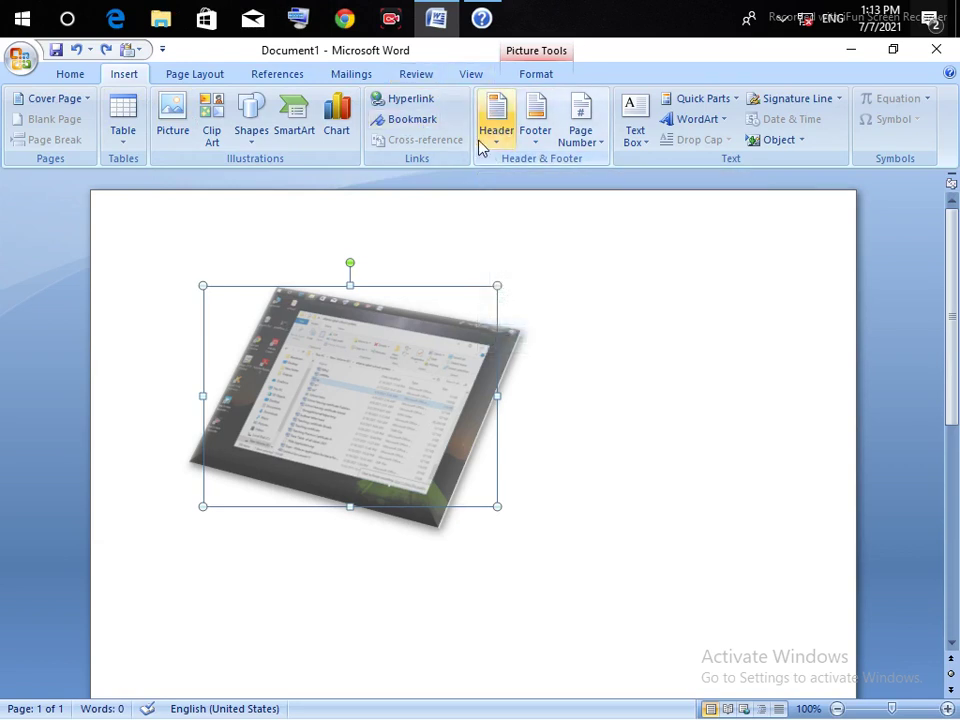
- Add a Blank header with a text placeholder from the Header gallery
left_click(500, 118)
left_click(503, 132)
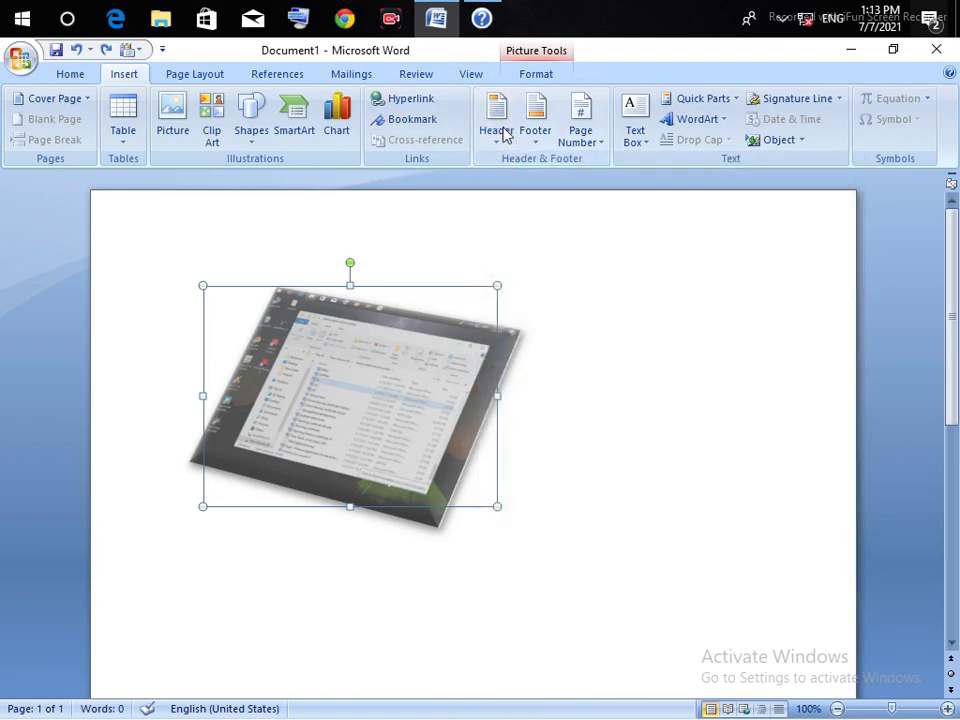
left_click(505, 134)
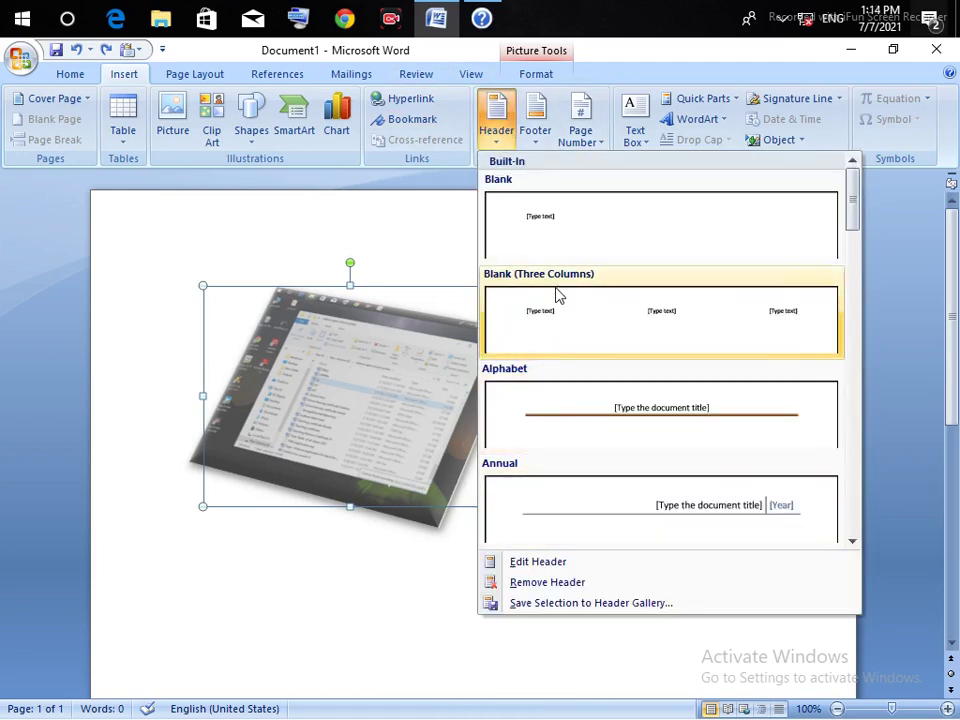
left_click(560, 245)
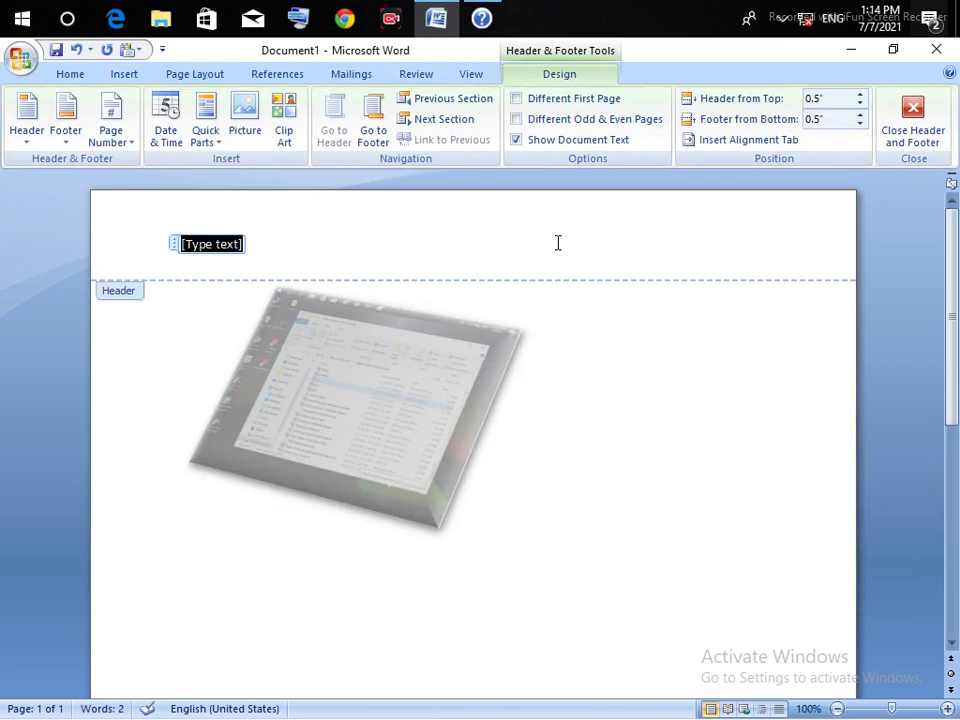
- Type 'Allama' in the header, then return to editing the page body
type("A")
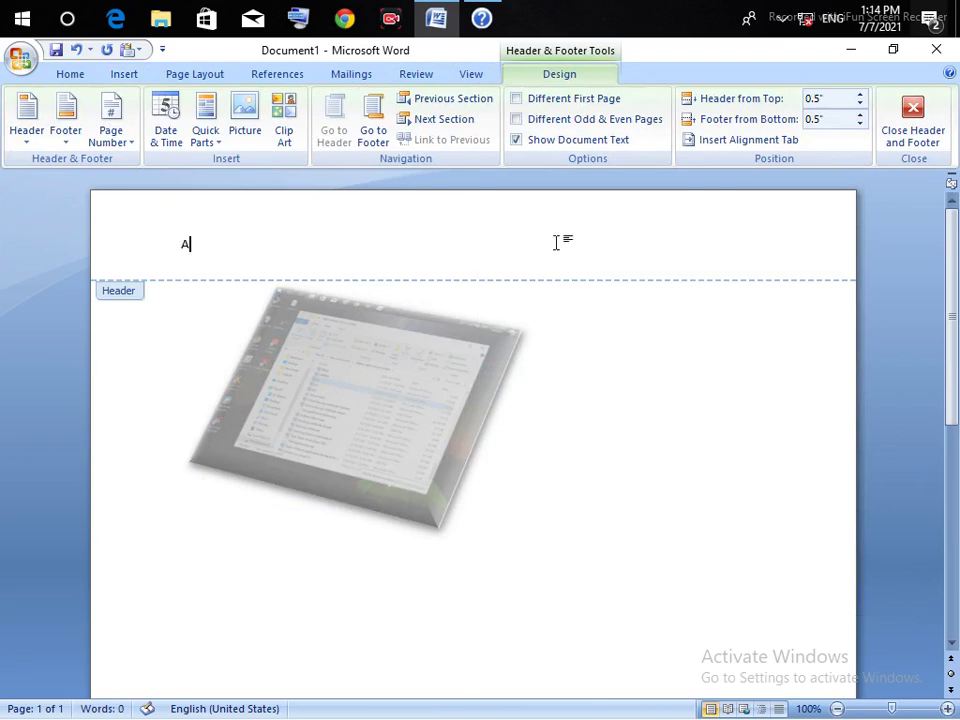
type(";")
key("BackSpace")
type(";")
key("BackSpace")
type("lla,a")
key("BackSpace")
key("BackSpace")
type(",")
key("BackSpace")
type("ma")
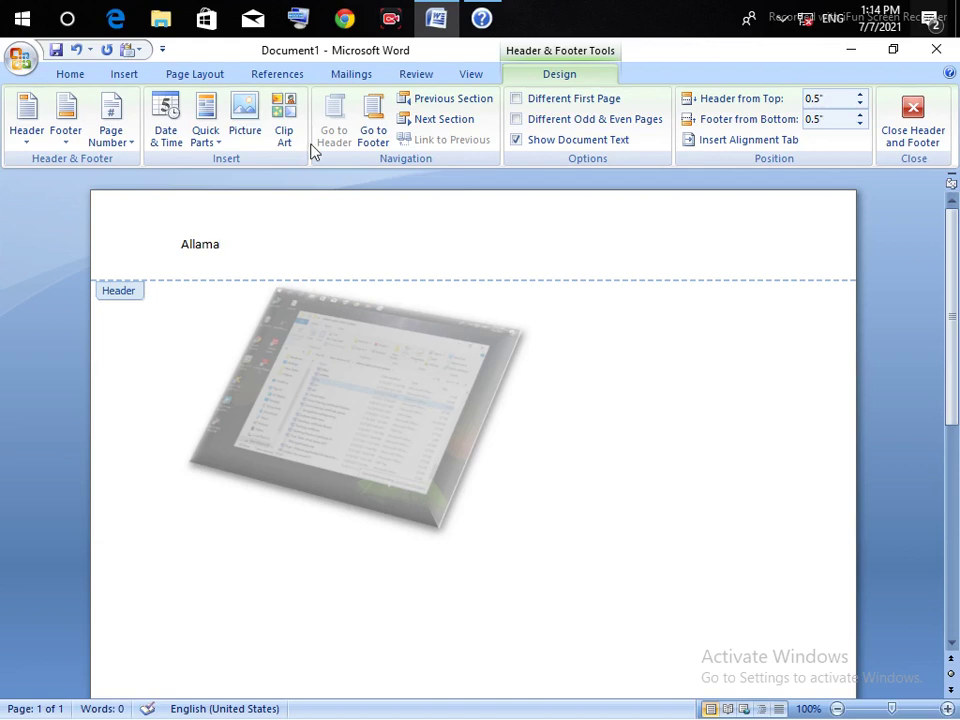
double_click(155, 372)
left_click(424, 624)
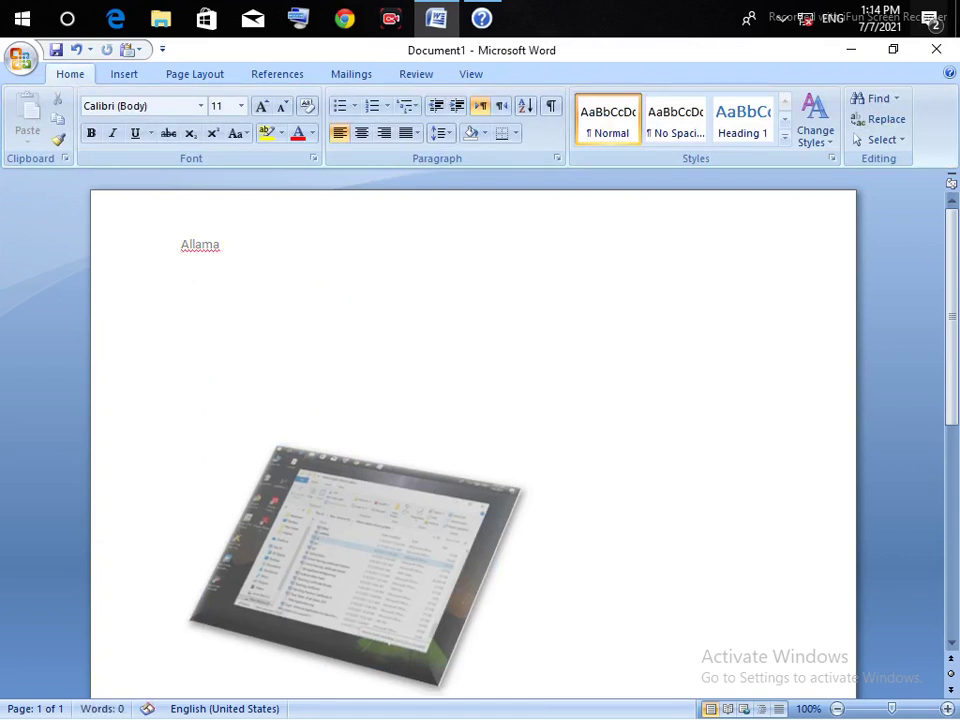
- Scroll down and open the Footer design gallery from the Insert tab
scroll(470, 440, "down", 2)
scroll(470, 440, "down", 3)
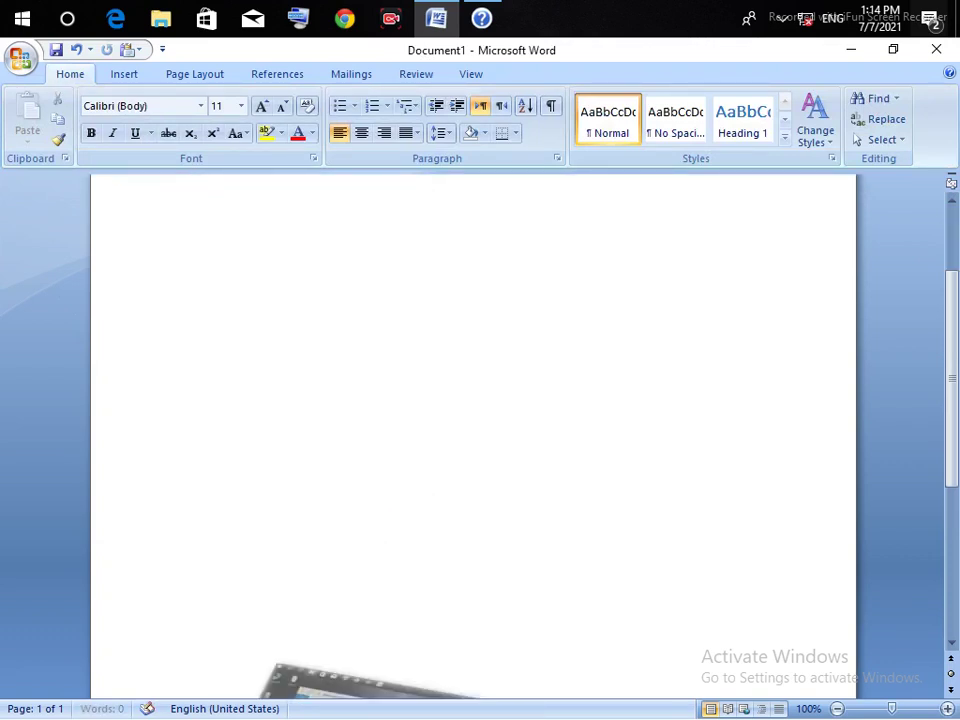
scroll(470, 440, "down", 5)
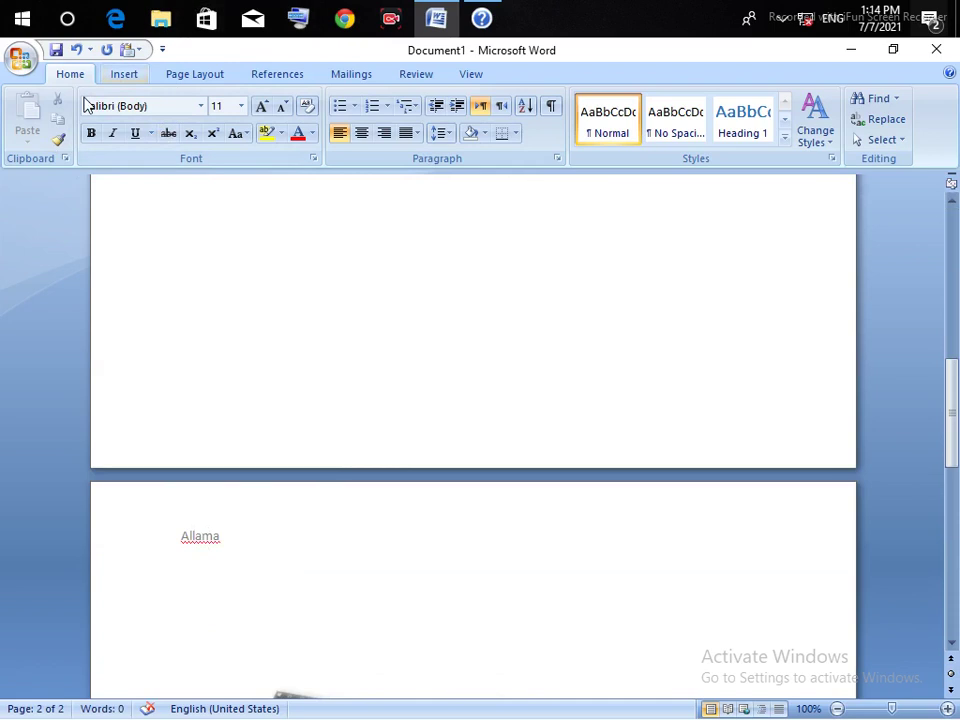
left_click(115, 78)
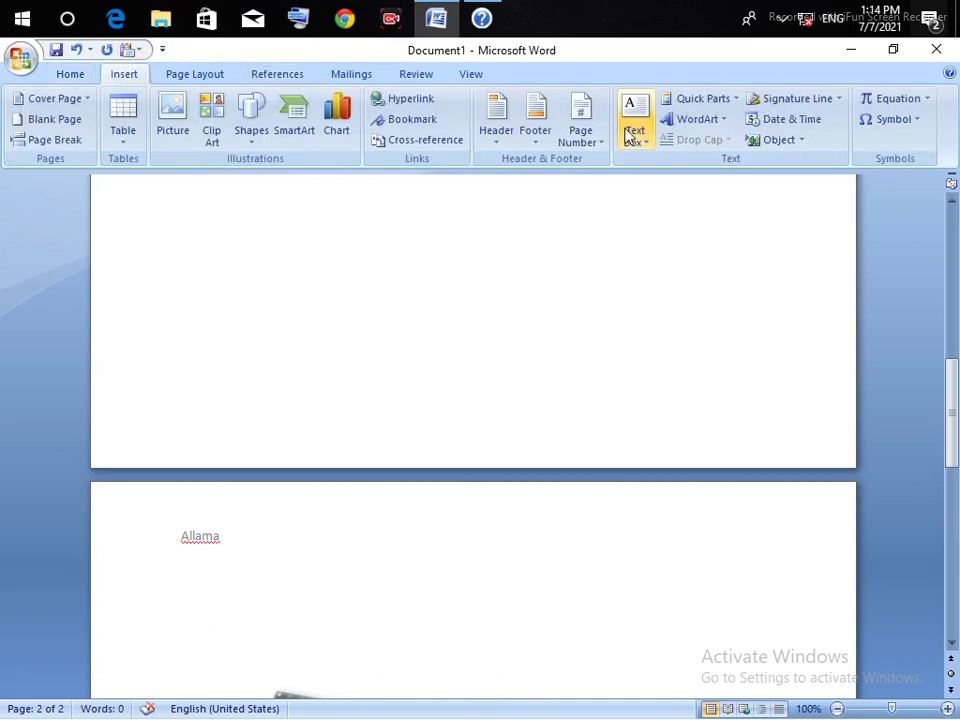
left_click(546, 137)
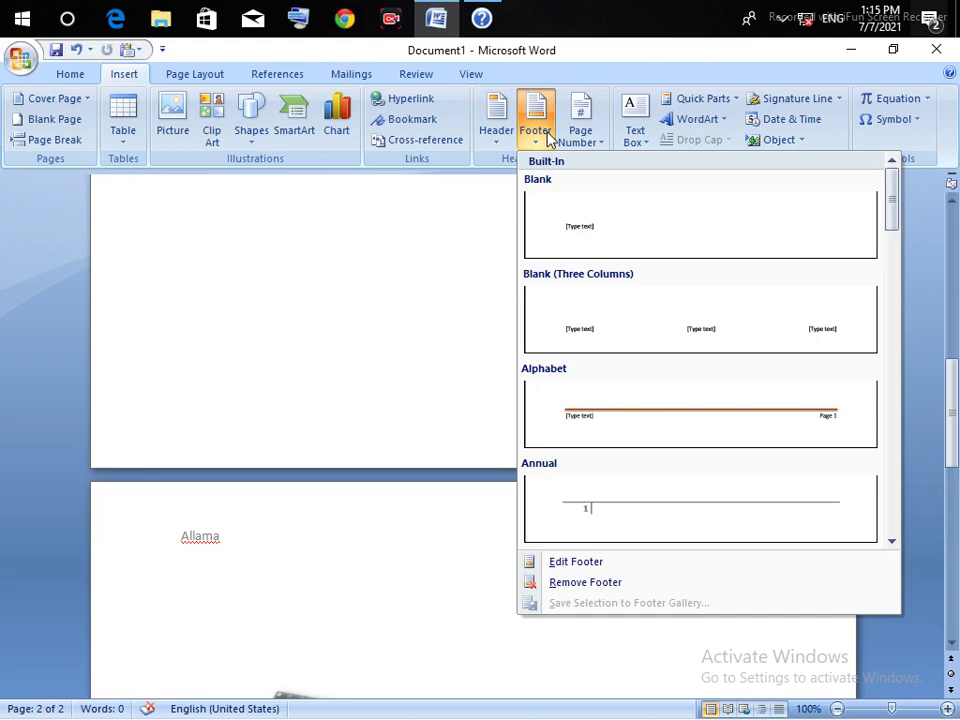
- Close the Footer gallery and Page Number menu without adding a footer or page numbers
left_click(249, 166)
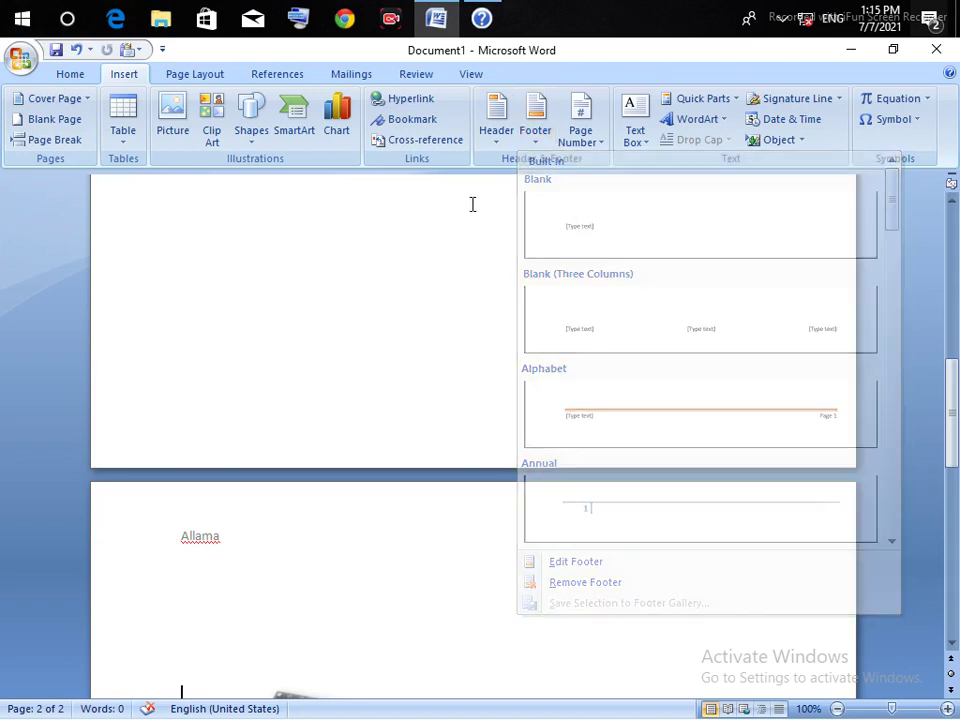
left_click(582, 140)
mouse_move(617, 162)
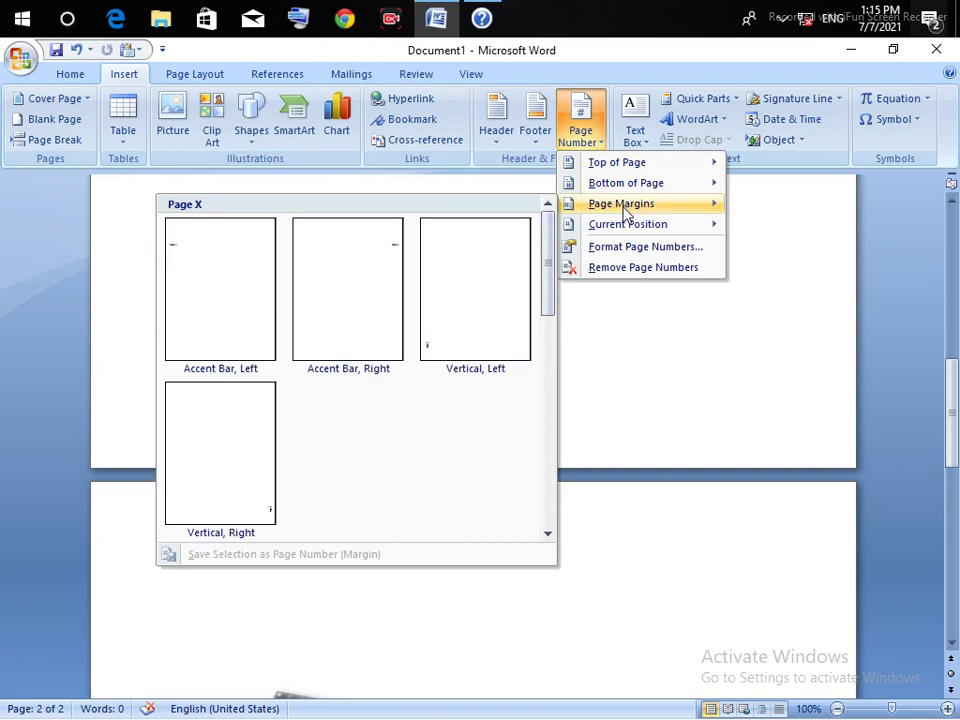
left_click(624, 268)
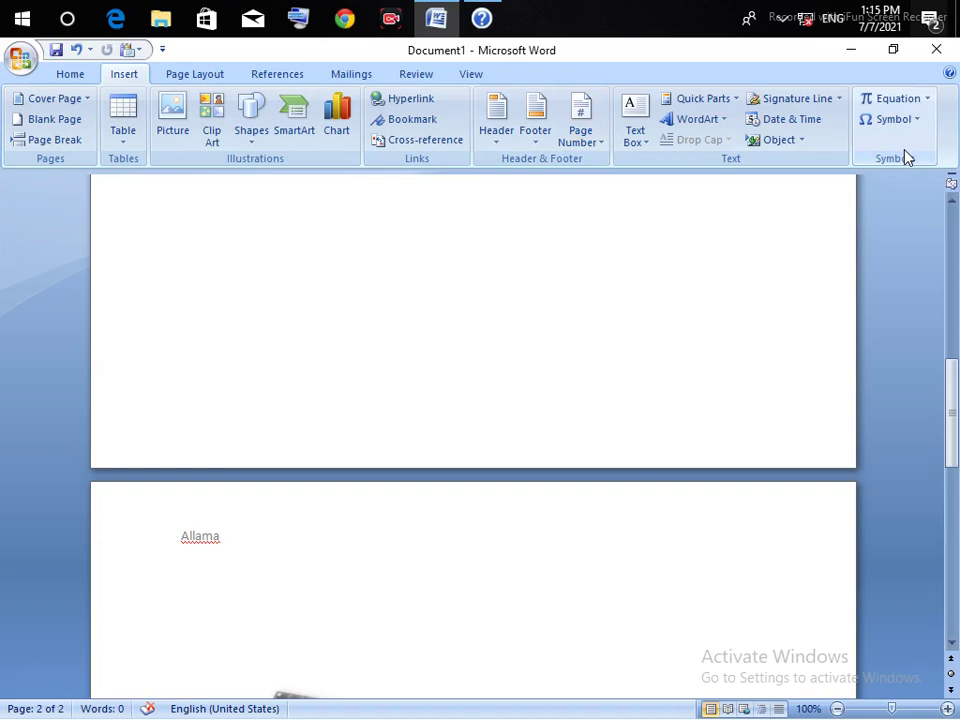
- Insert a new blank equation placeholder, then expand and collapse the basic math Symbols gallery
left_click(927, 99)
mouse_move(948, 170)
left_mouse_down()
mouse_move(946, 213)
mouse_move(943, 161)
left_mouse_up()
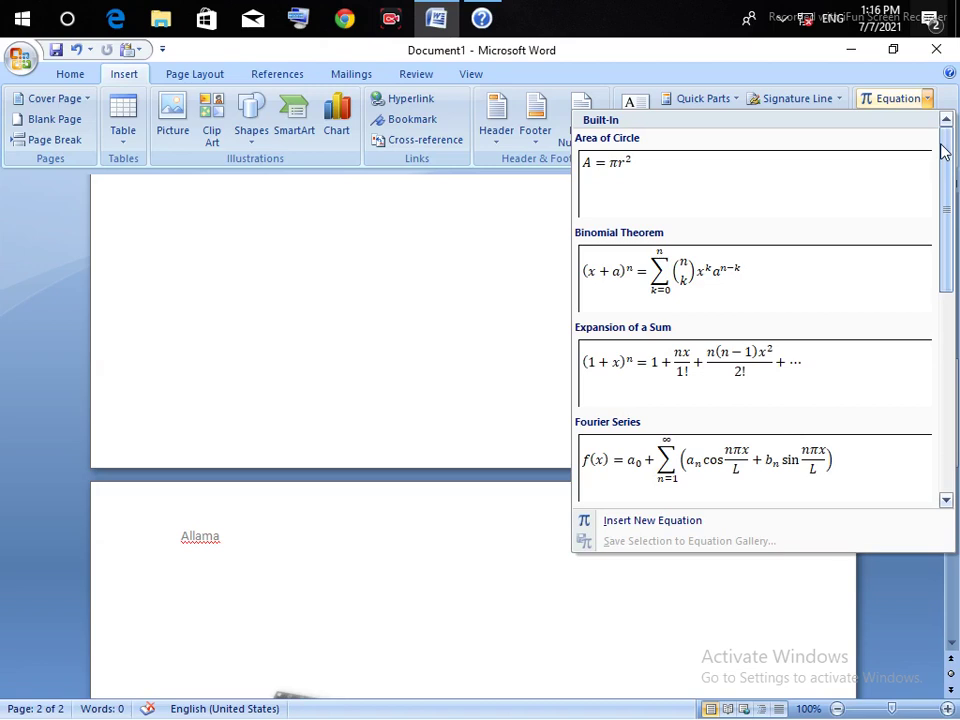
left_click_drag(943, 150, 956, 428)
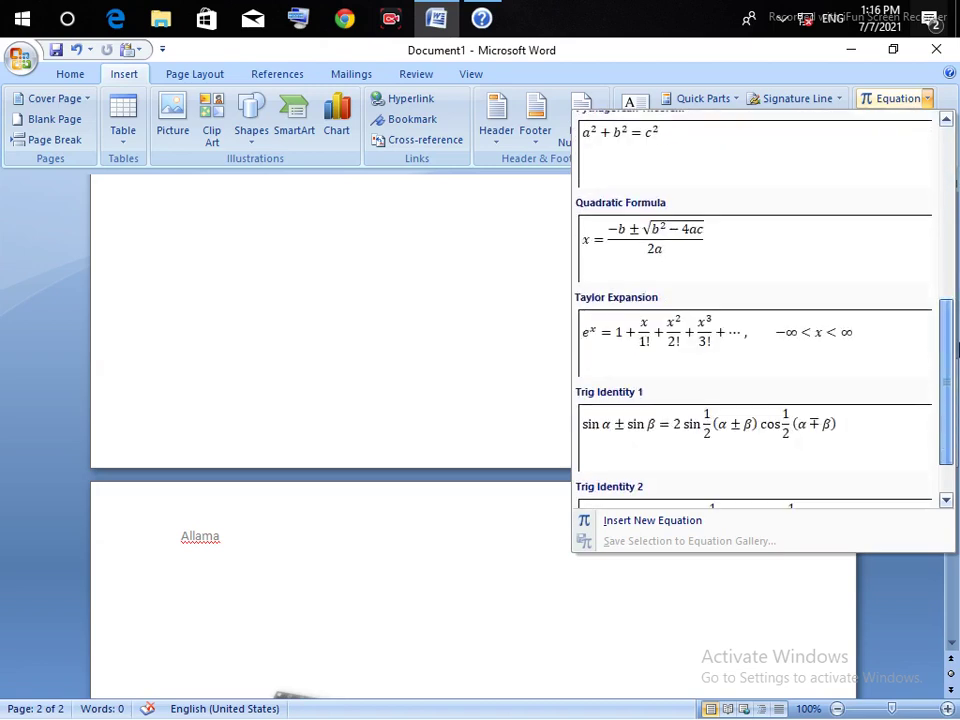
left_click(705, 521)
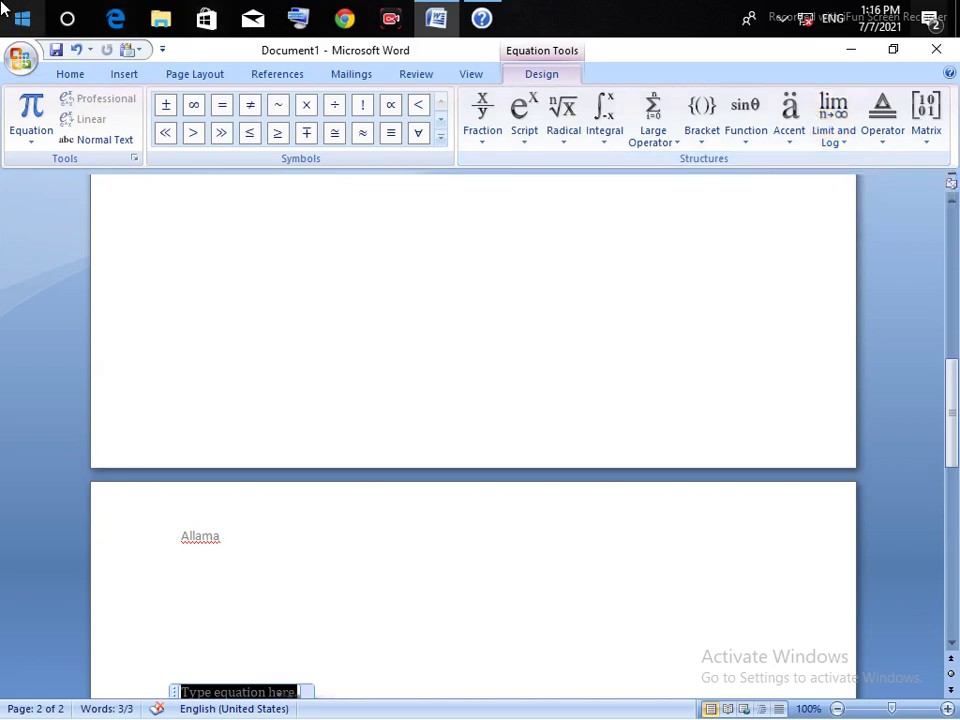
left_click(441, 138)
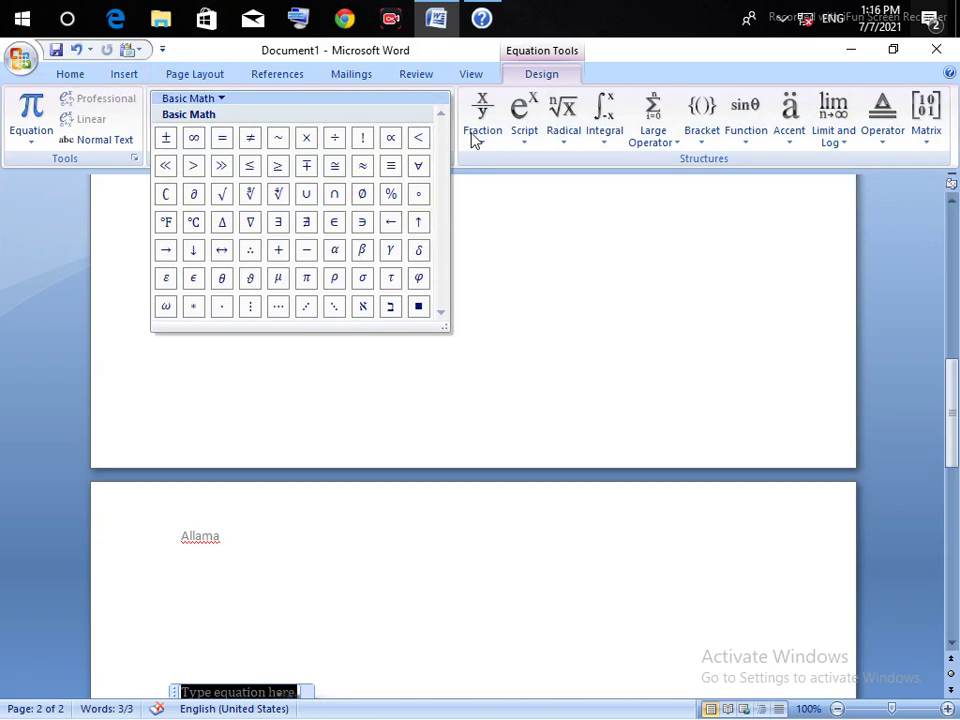
left_click(493, 223)
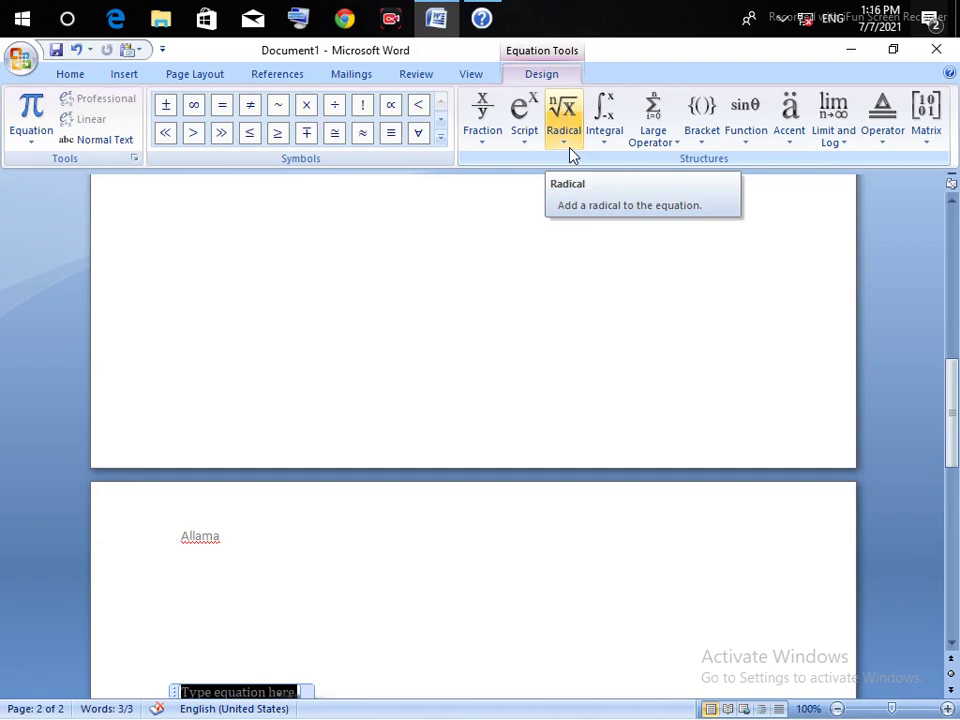
left_click(691, 220)
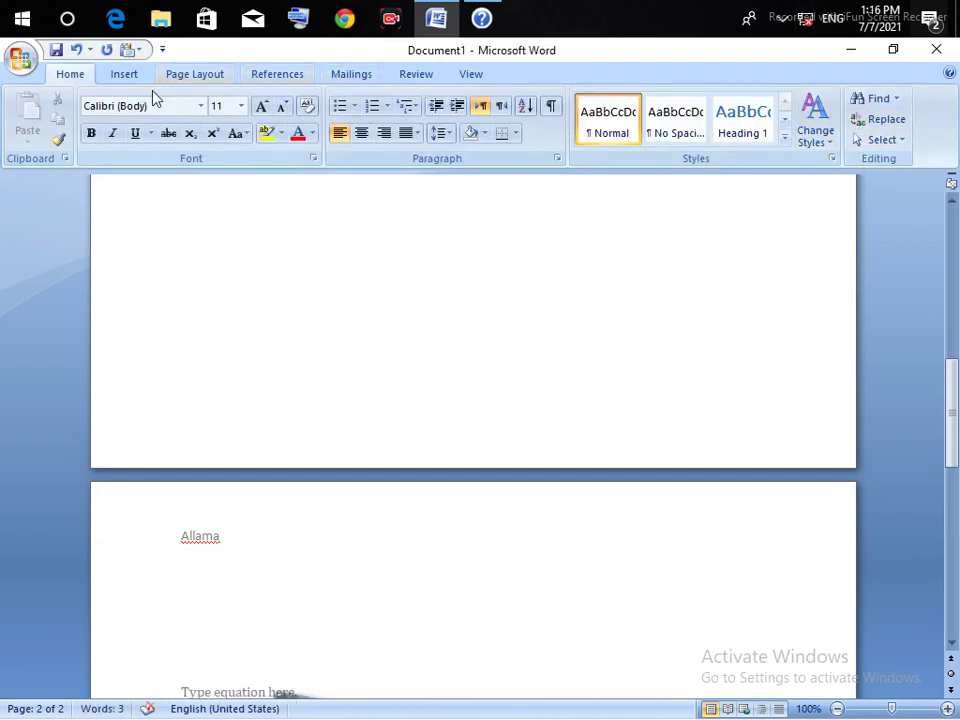
left_click(128, 76)
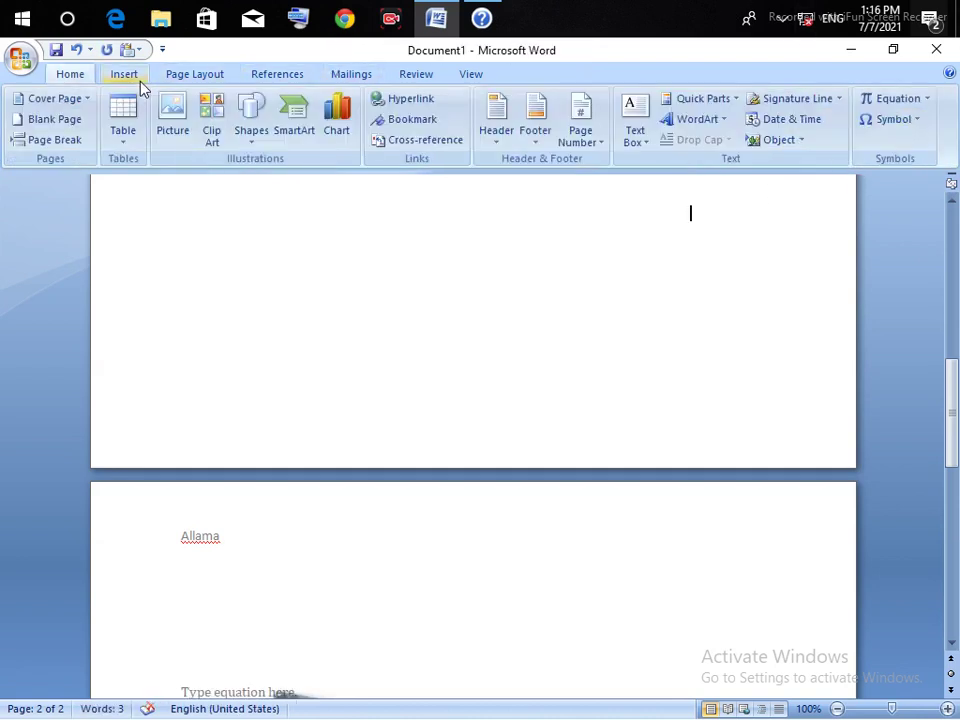
left_click(917, 120)
left_click(917, 120)
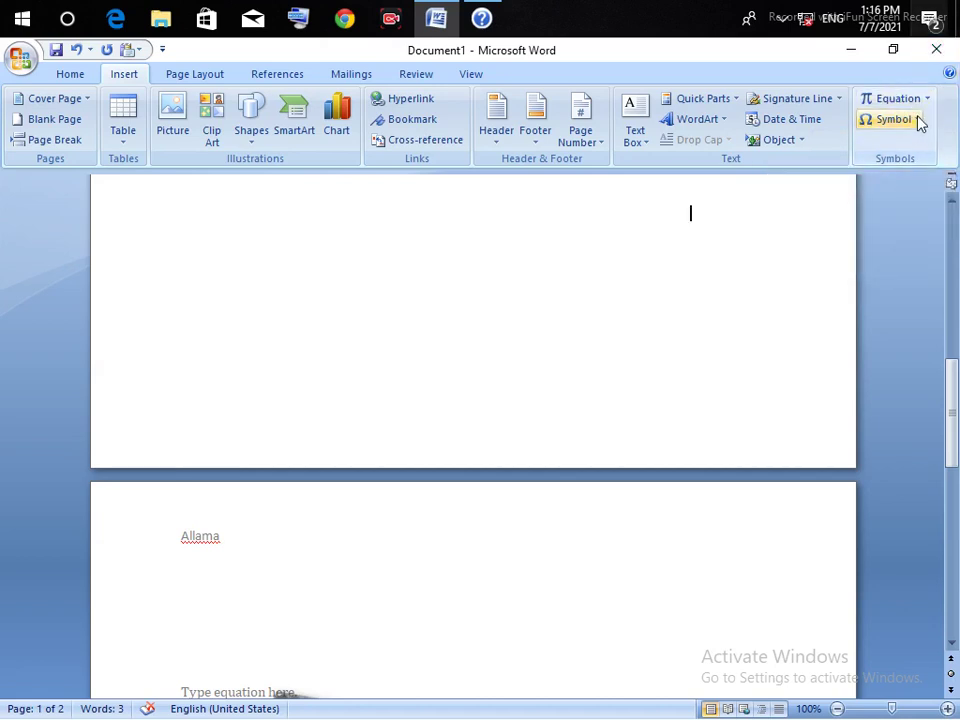
left_click(918, 120)
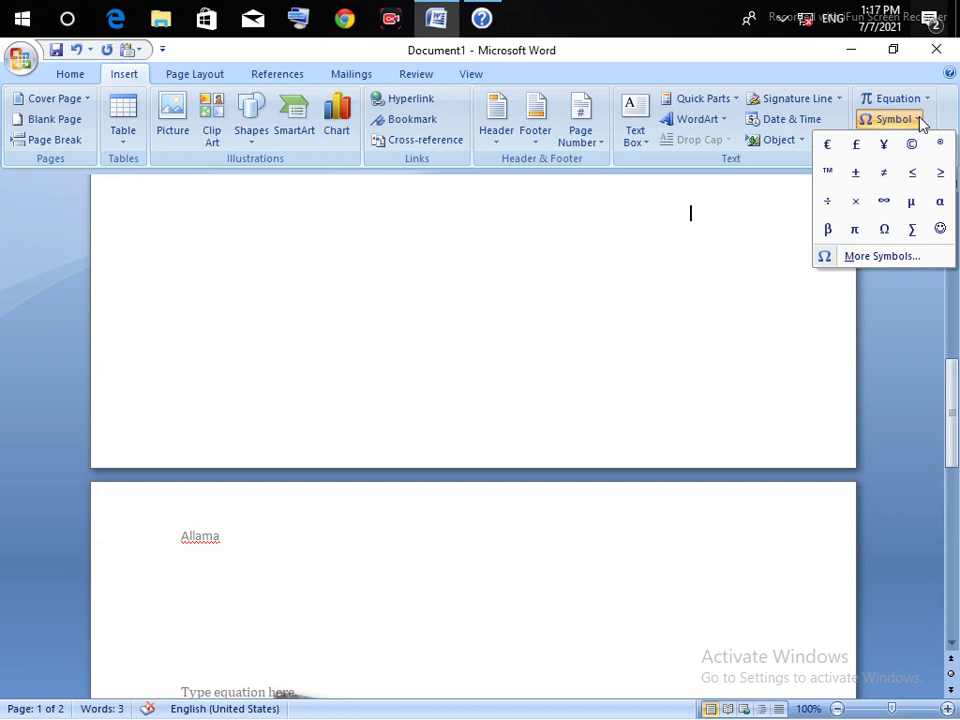
left_click(862, 258)
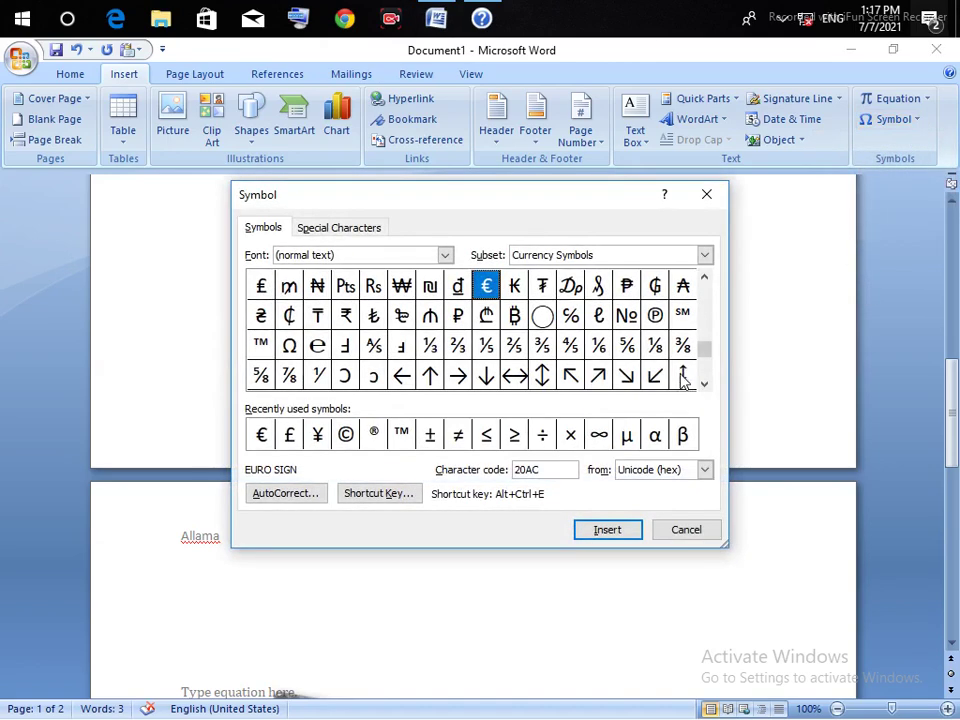
mouse_move(705, 350)
left_mouse_down()
mouse_move(707, 328)
mouse_move(707, 387)
left_mouse_up()
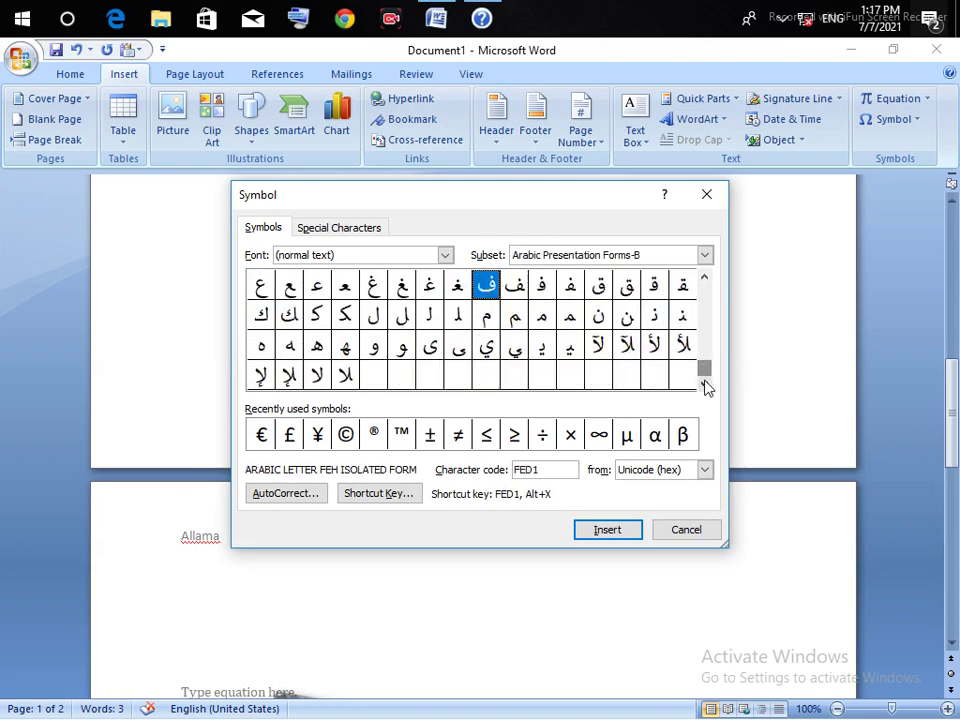
left_click(707, 198)
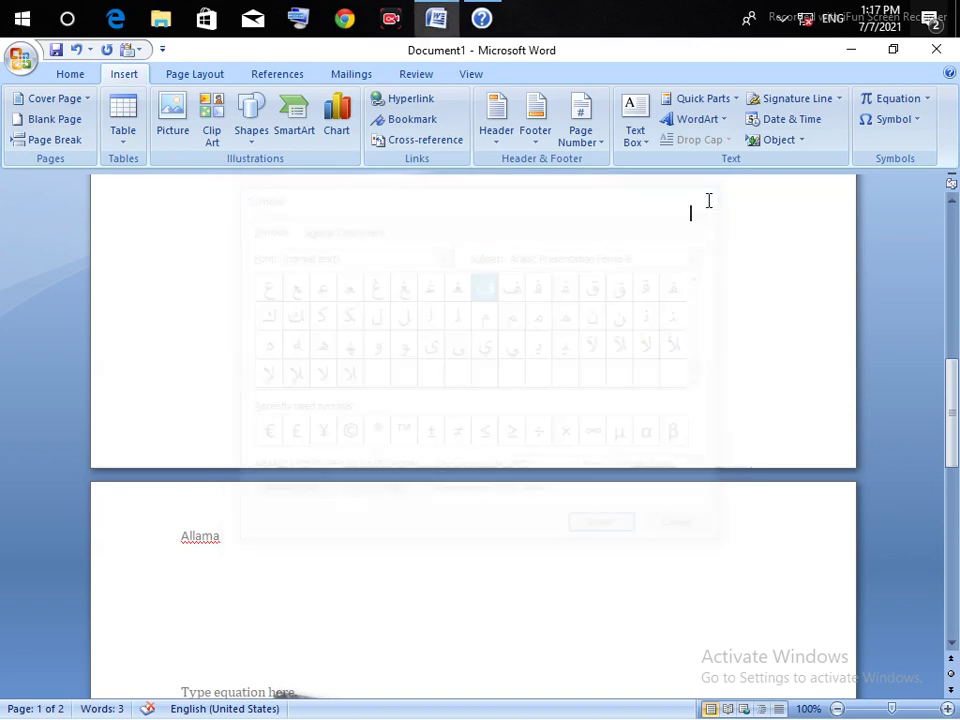
right_click(600, 220)
left_click(540, 259)
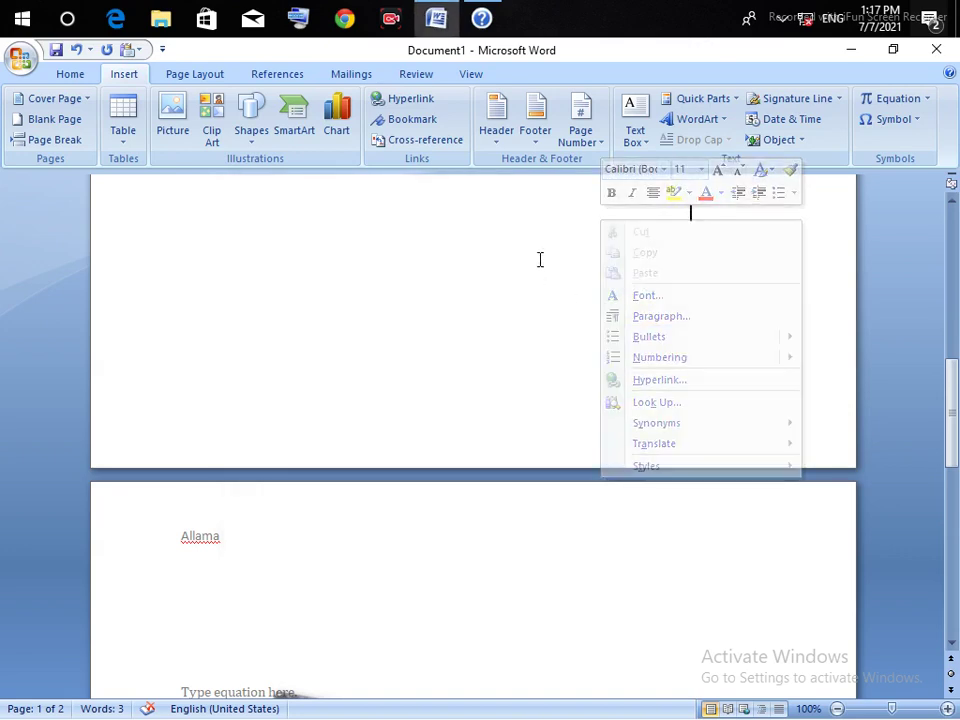